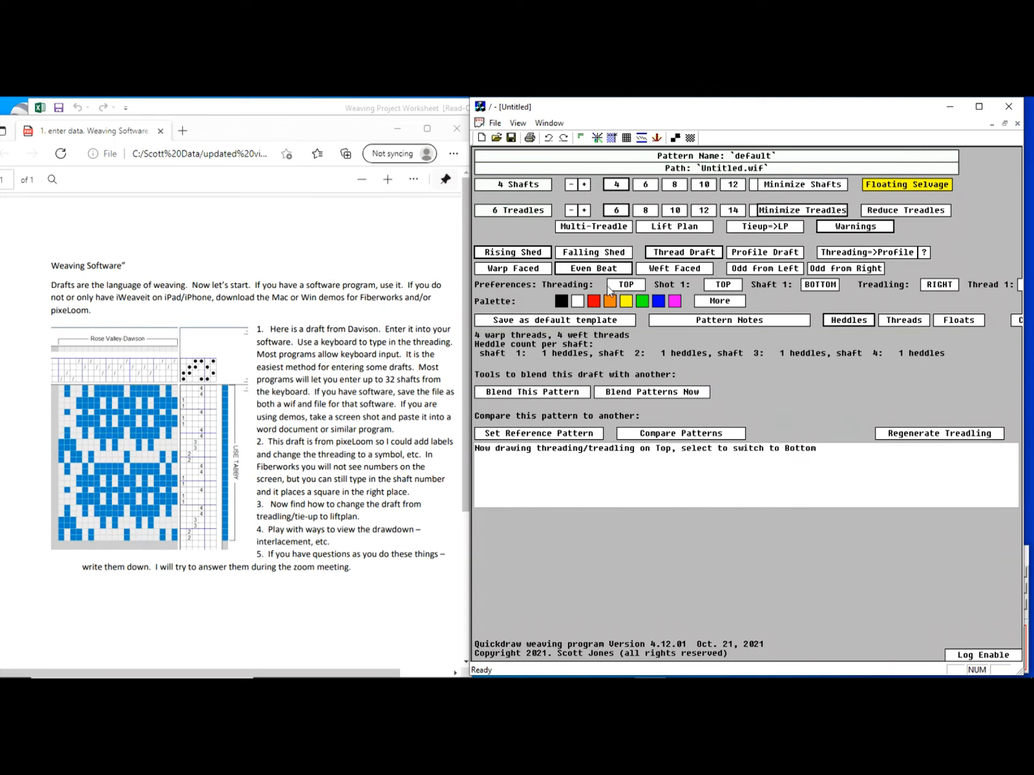
Enter "Rose Valley - Davison Use Tabby" as the pattern notes
click(698, 322)
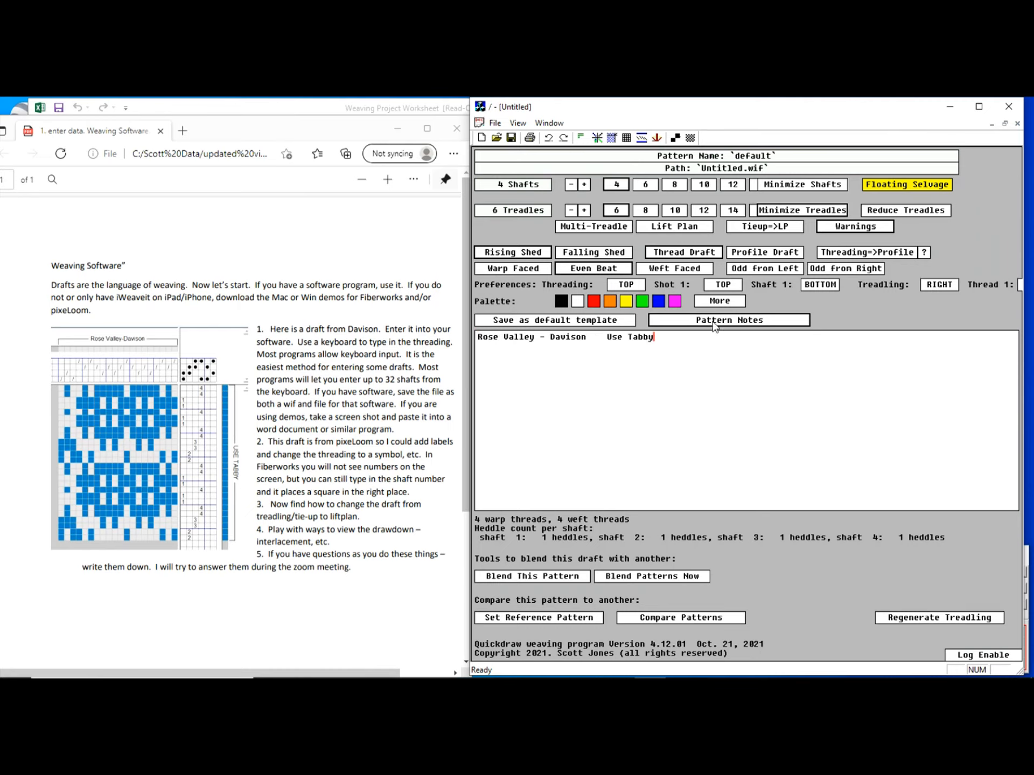
click(713, 322)
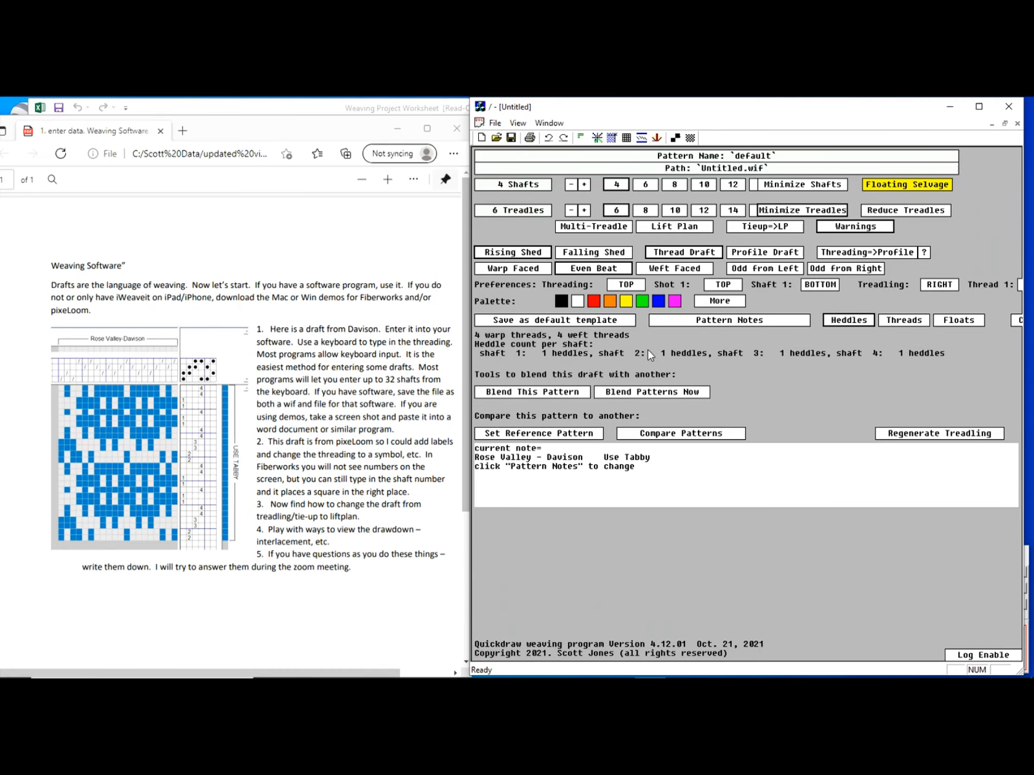
Reduce the palette to two colors, replacing white with light gray (187, 187, 187) and black with blue (109, 109, 255)
click(722, 302)
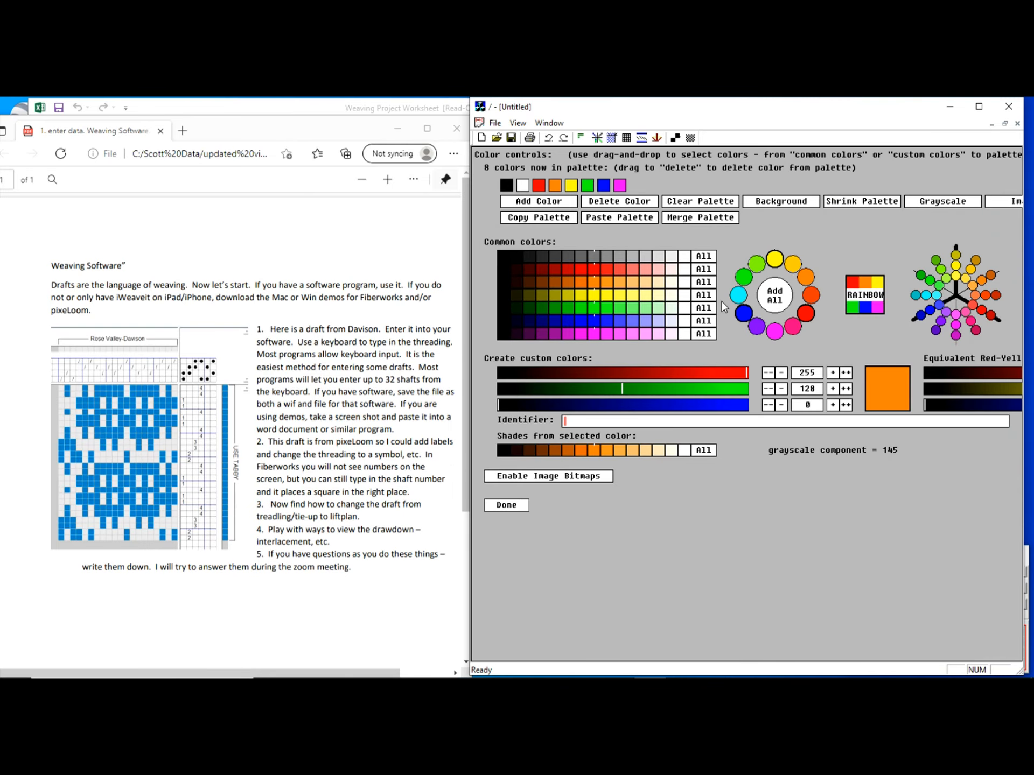
click(706, 201)
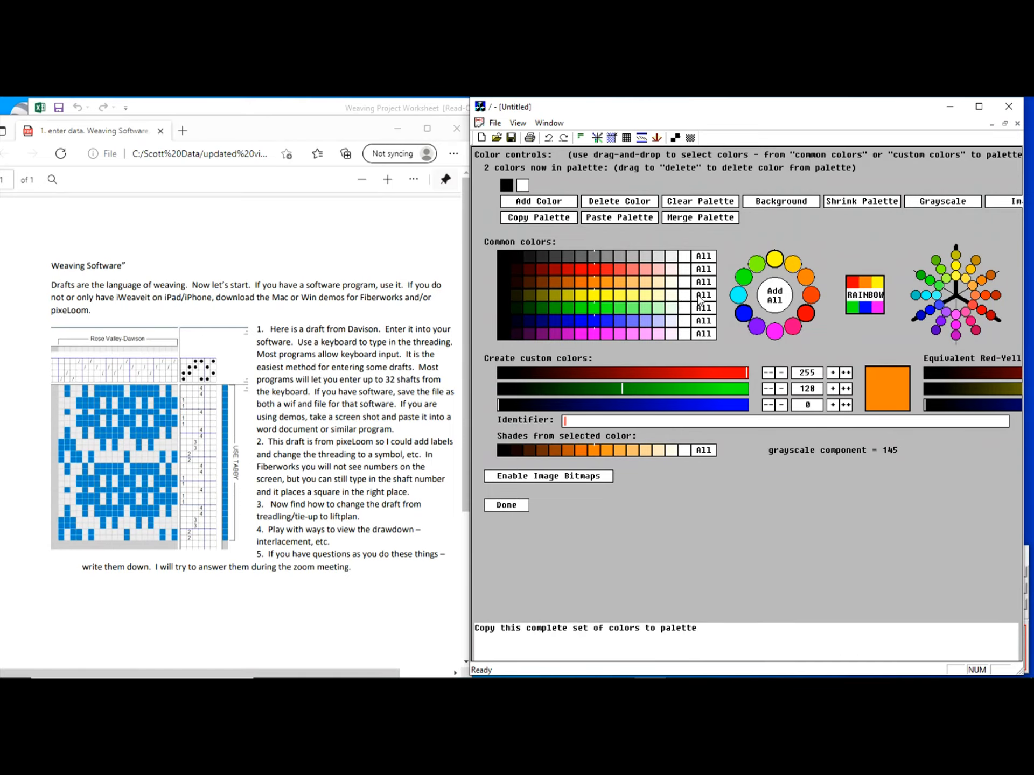
click(645, 256)
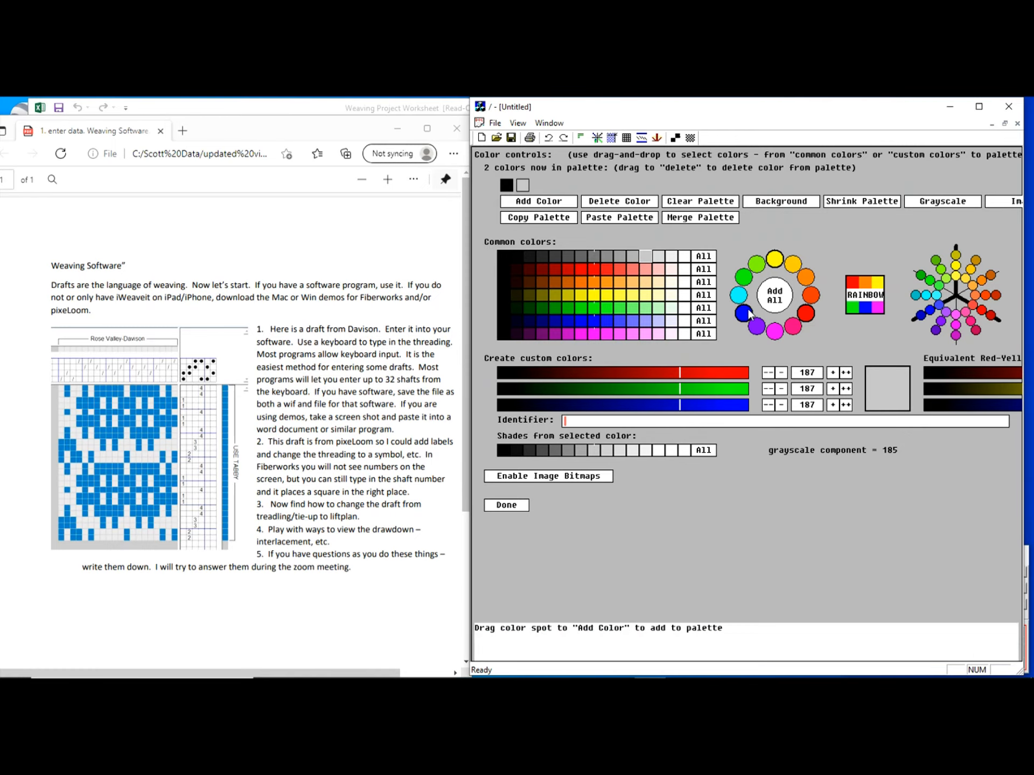
click(630, 320)
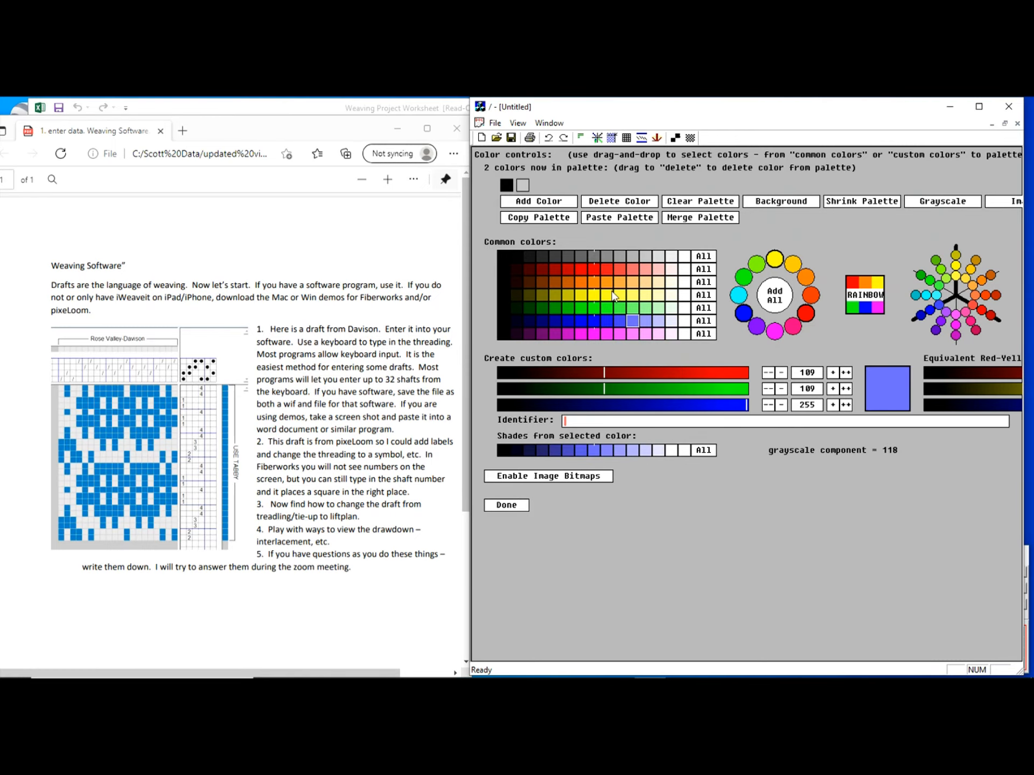
click(506, 186)
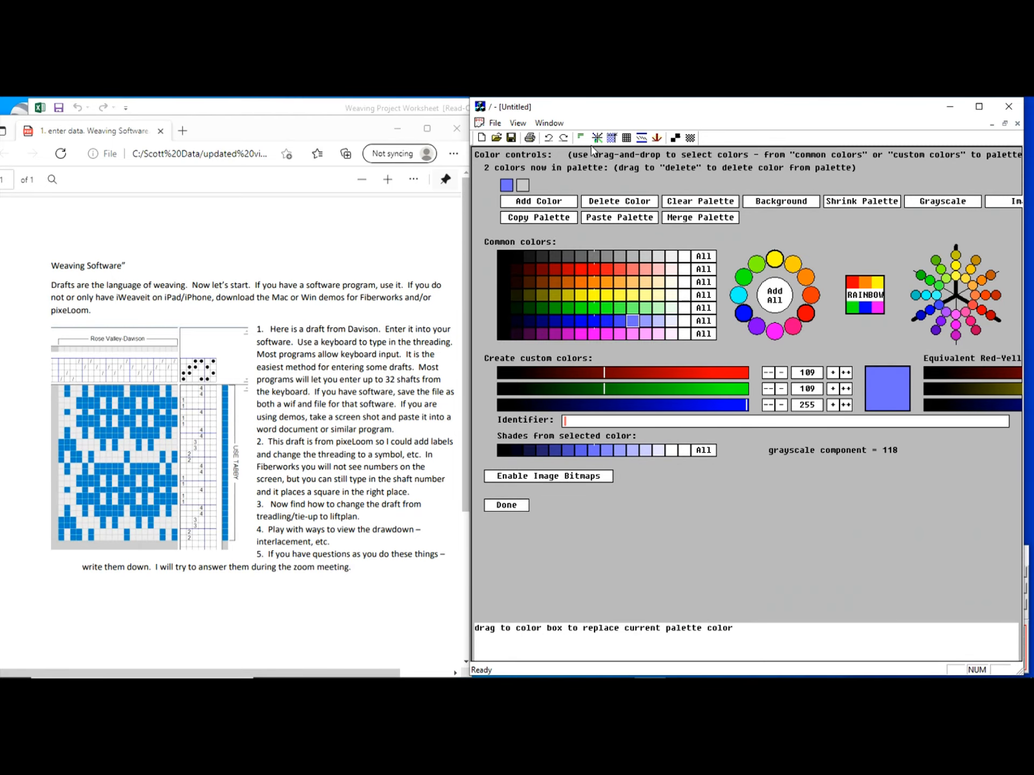
click(506, 505)
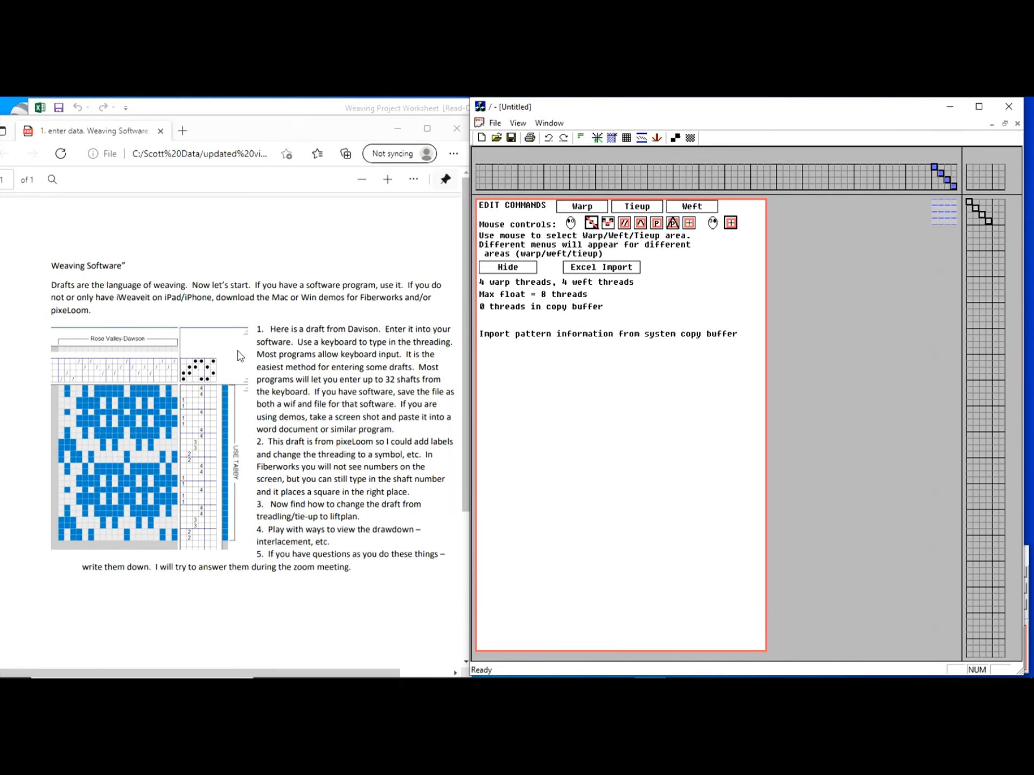
Color the warp threads with the gray palette color and the weft threads with the blue one
click(581, 207)
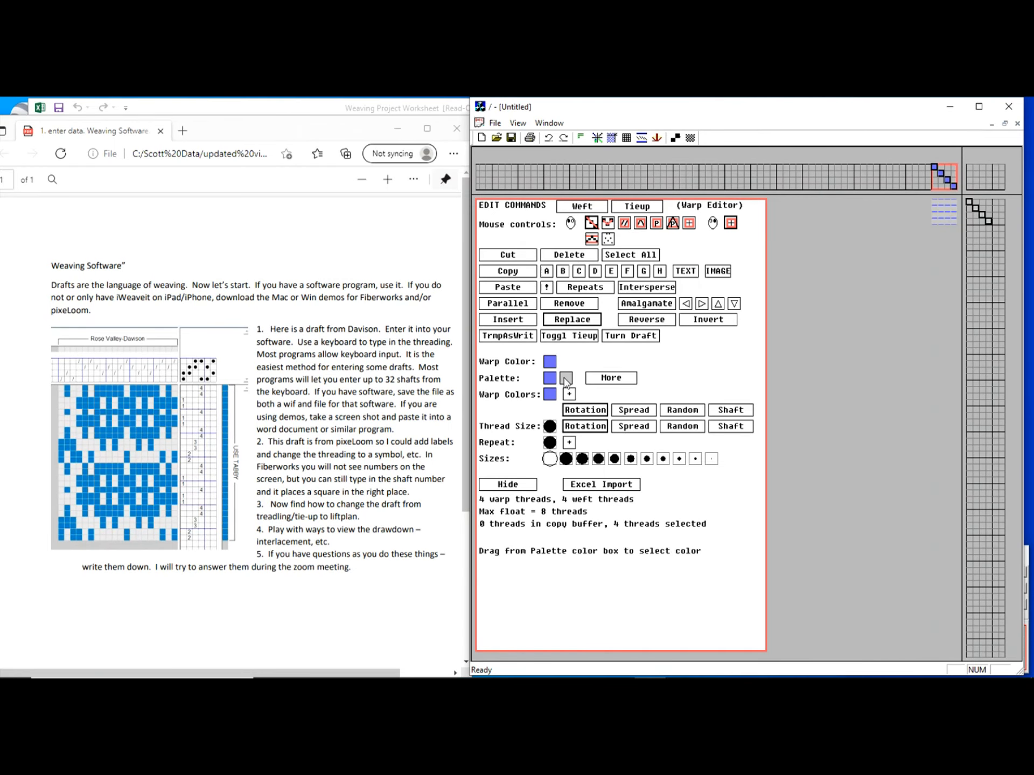
drag(565, 381, 549, 362)
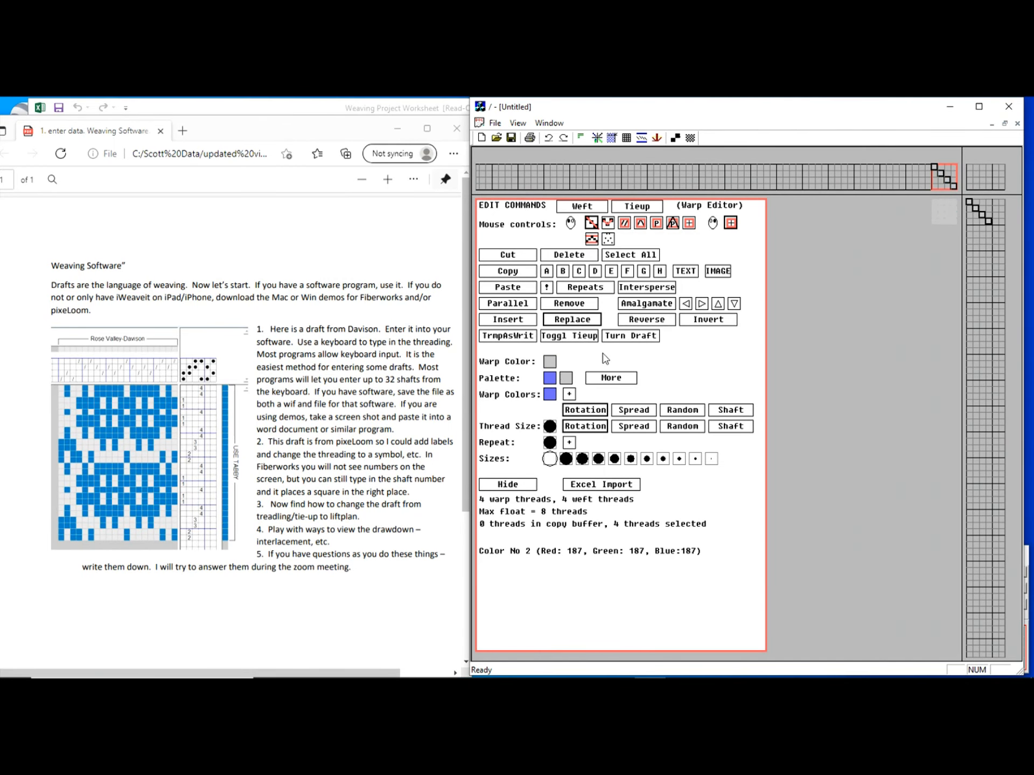
click(581, 206)
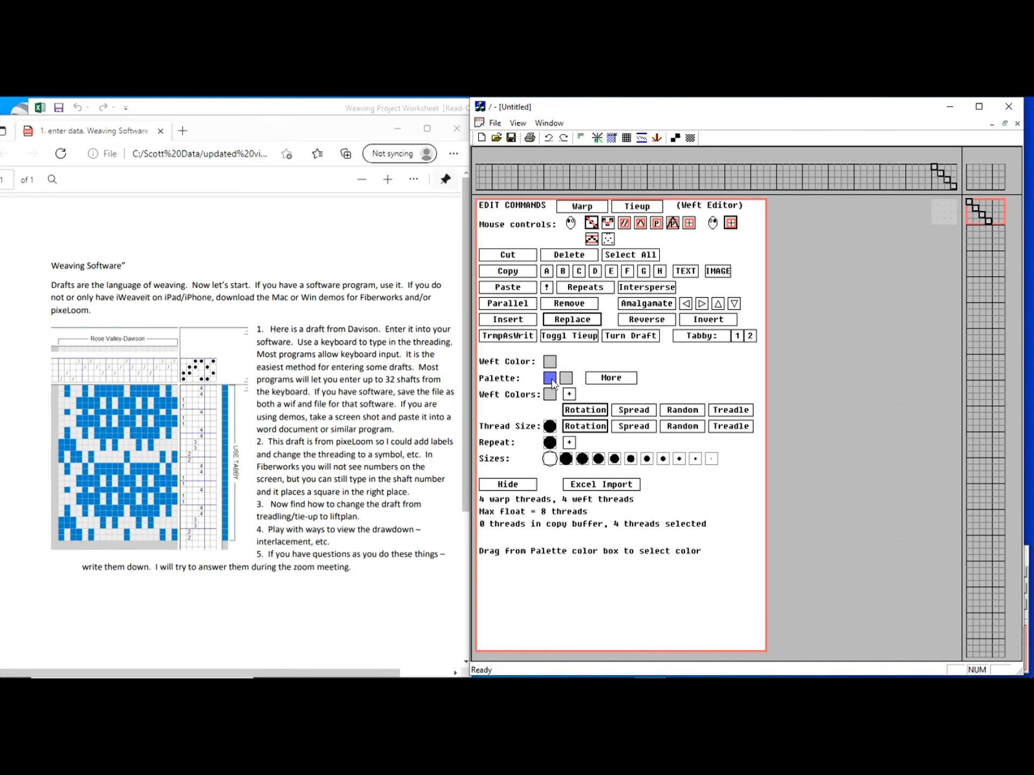
drag(549, 377, 549, 363)
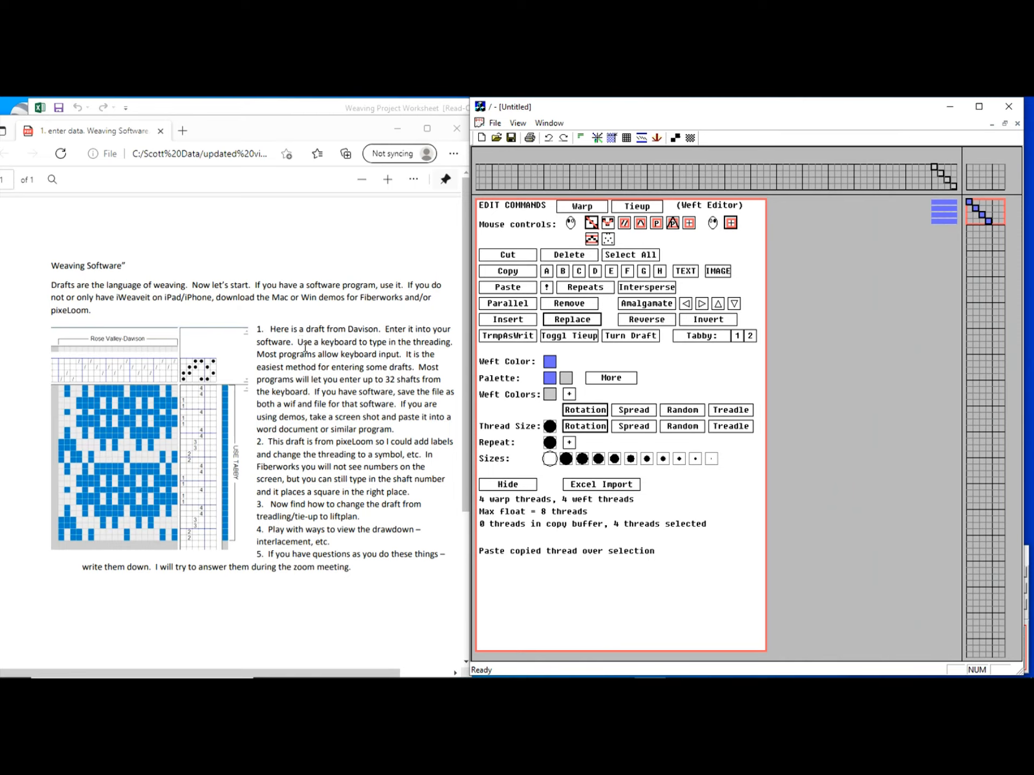
click(950, 171)
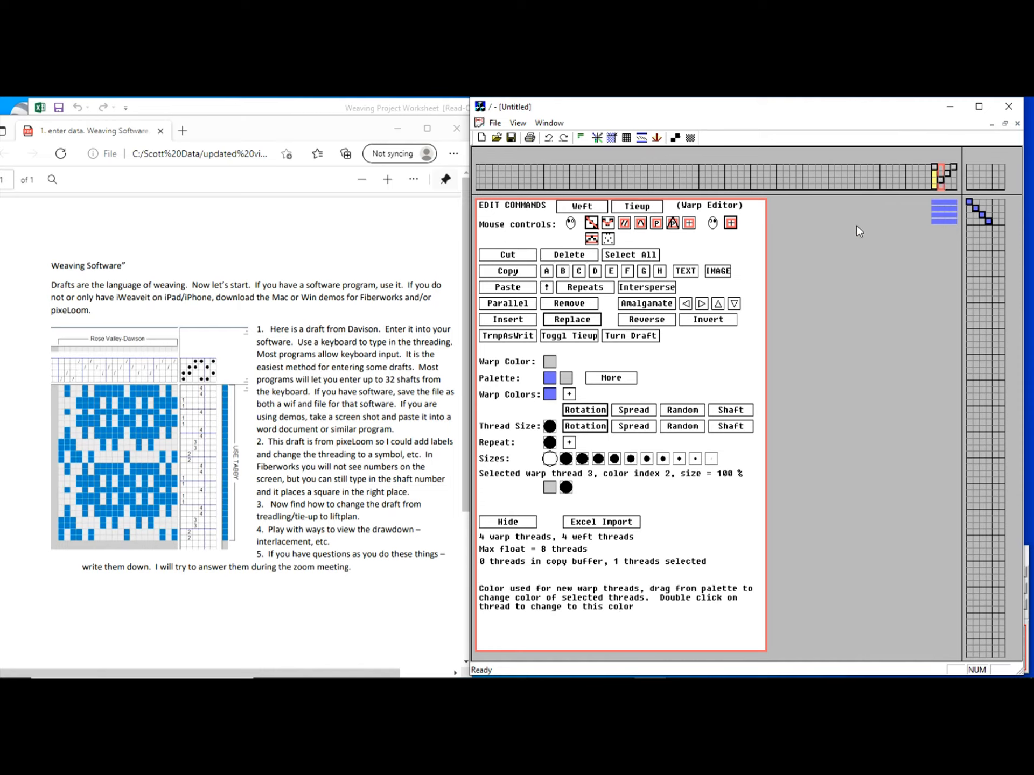
click(954, 172)
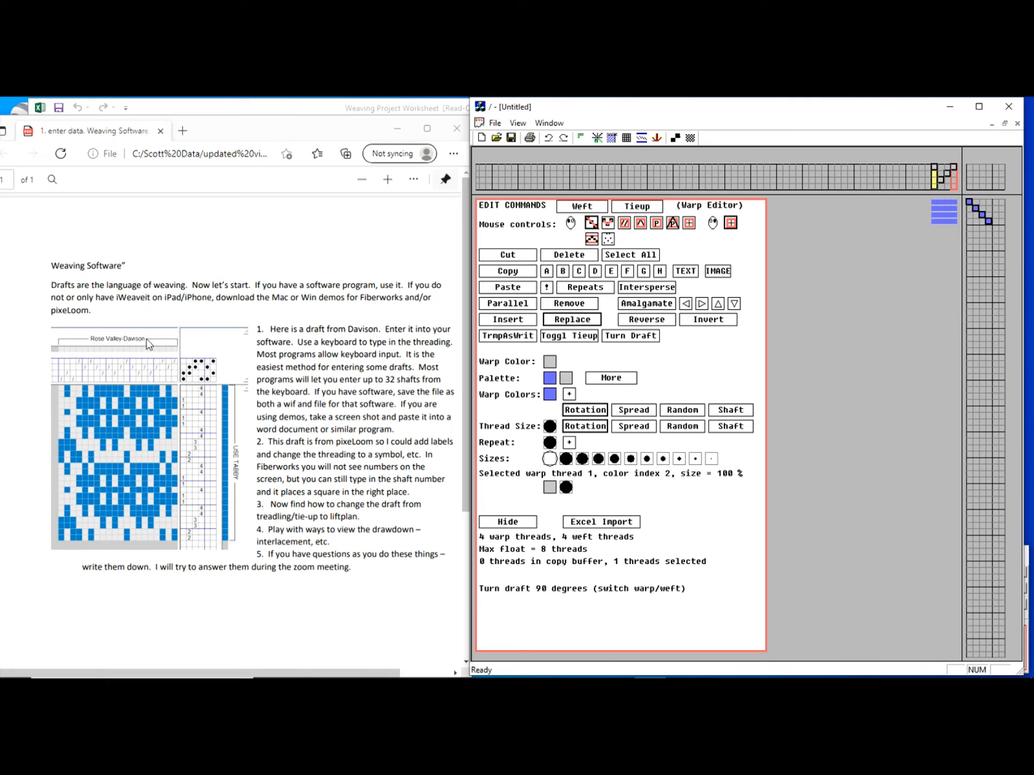
text(434321234)
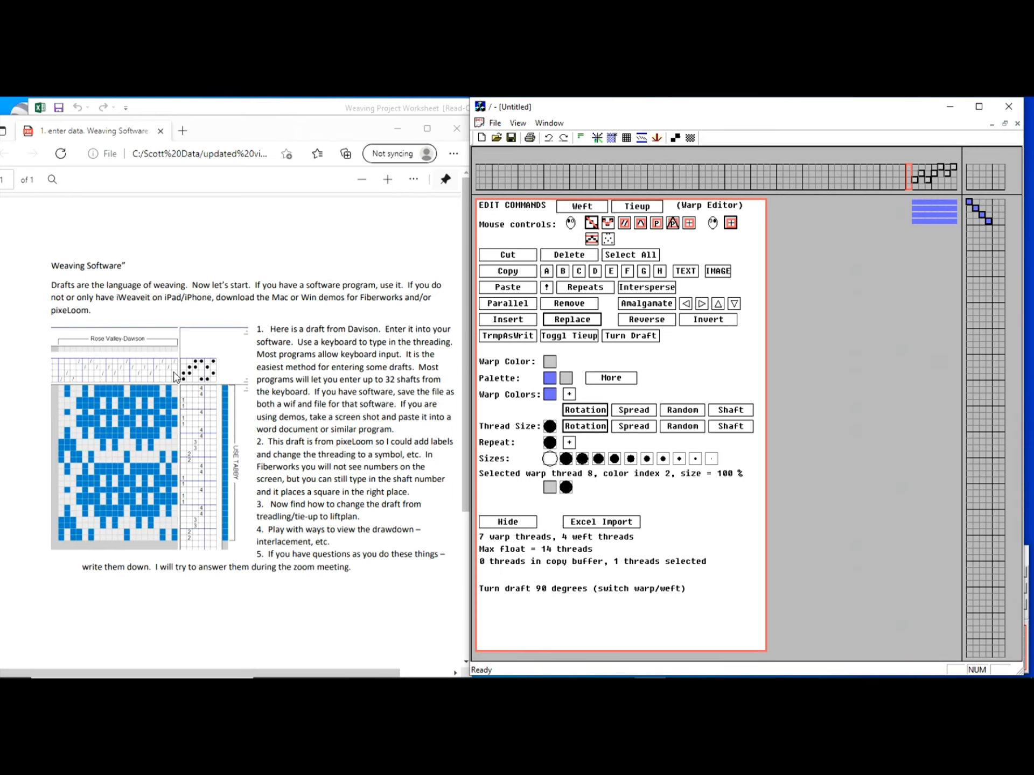
text(32)
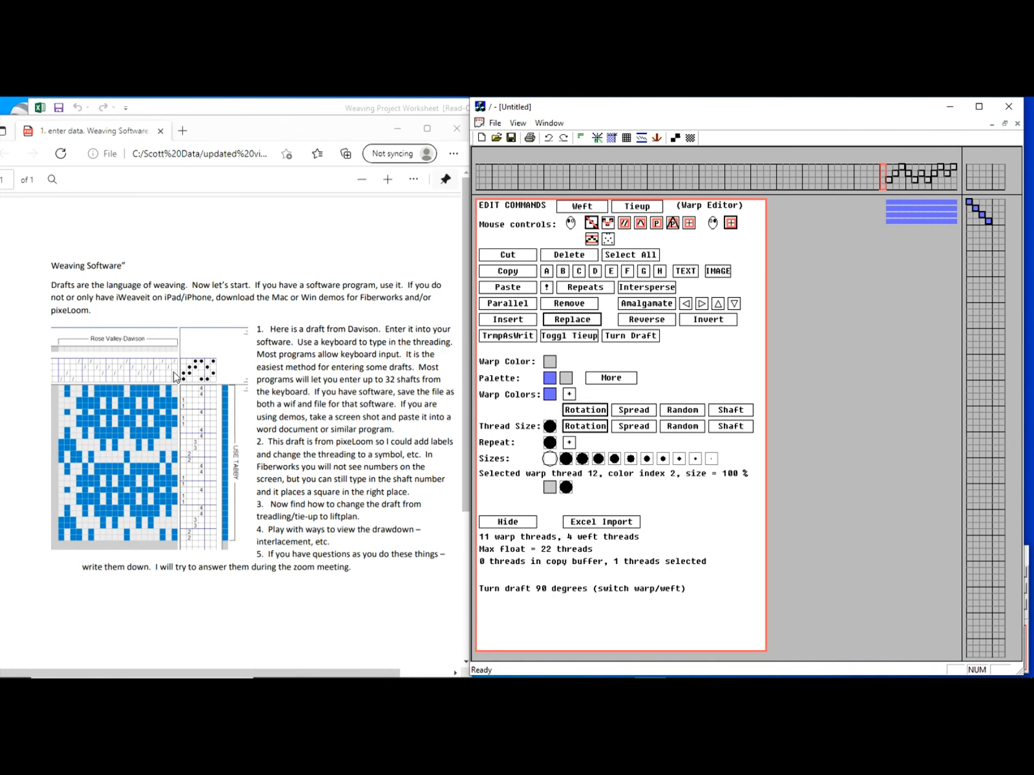
text(323434)
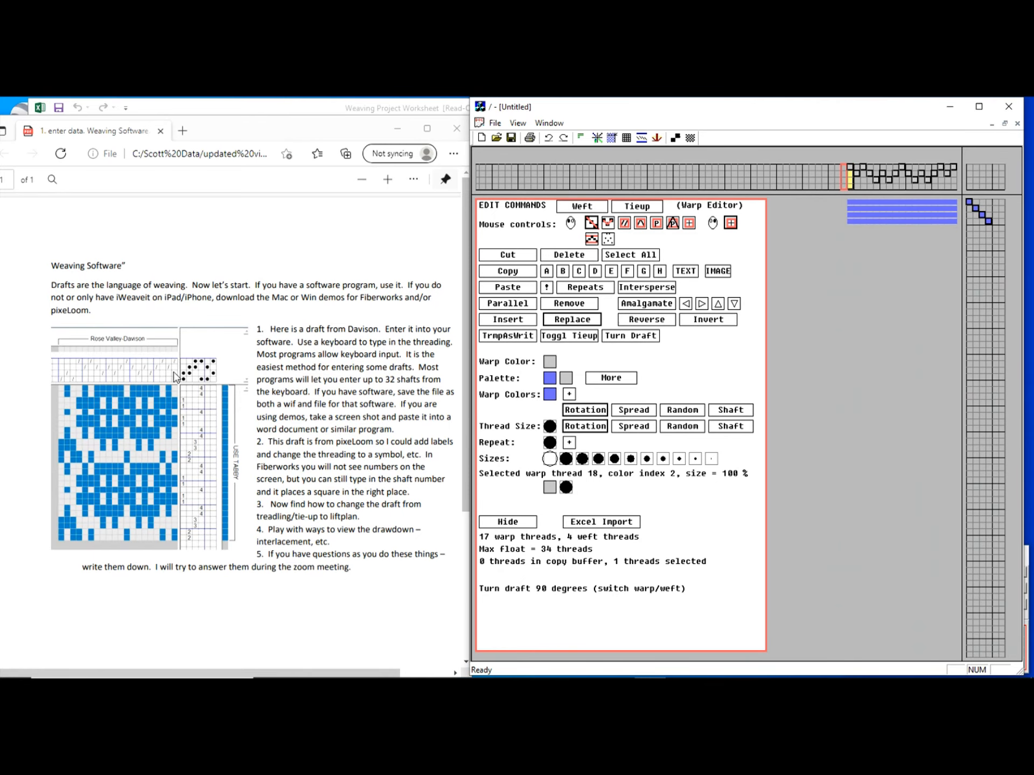
text(211)
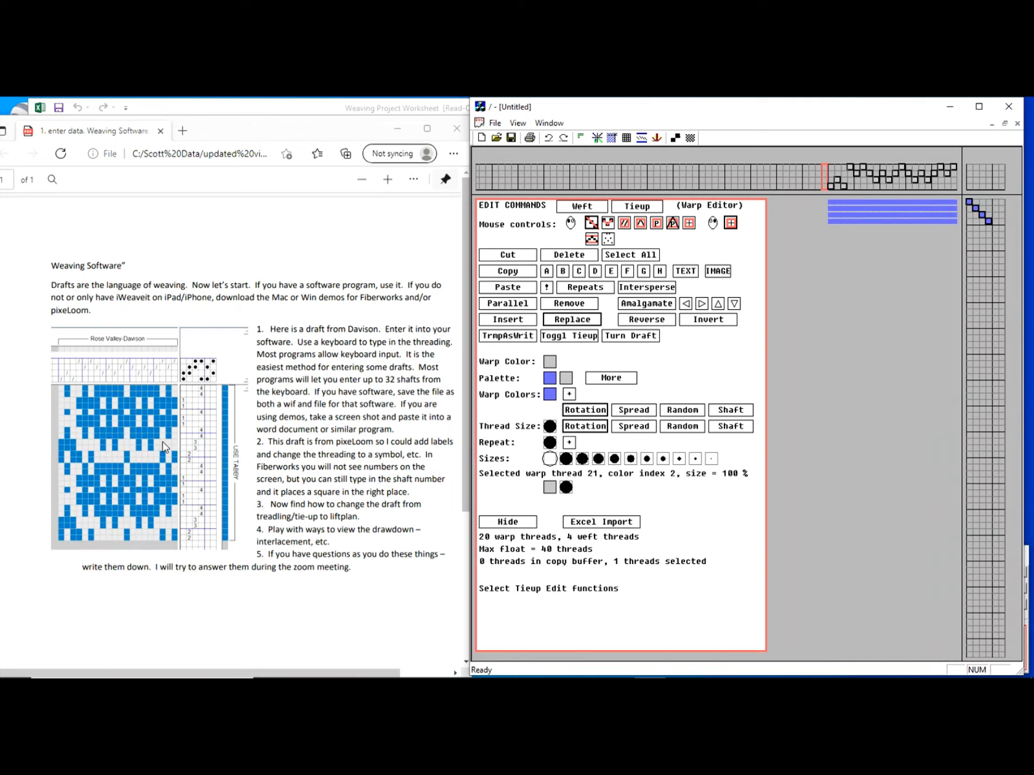
click(972, 204)
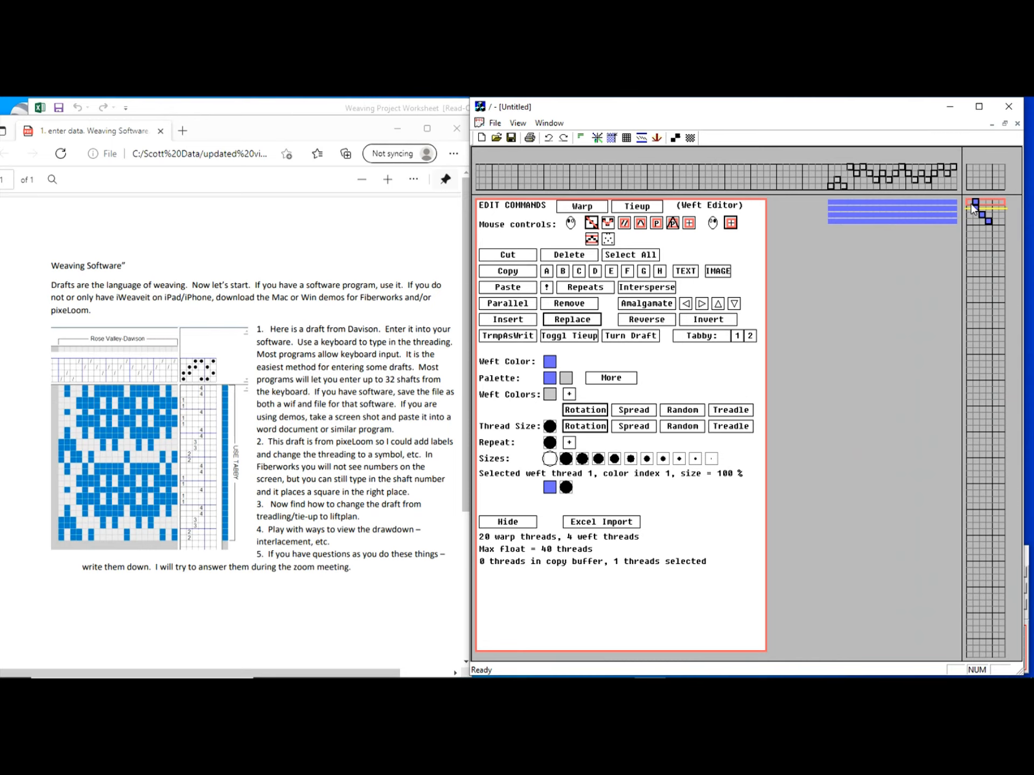
key(3)
key(3)
key(1)
key(1)
key(3)
key(1)
key(1)
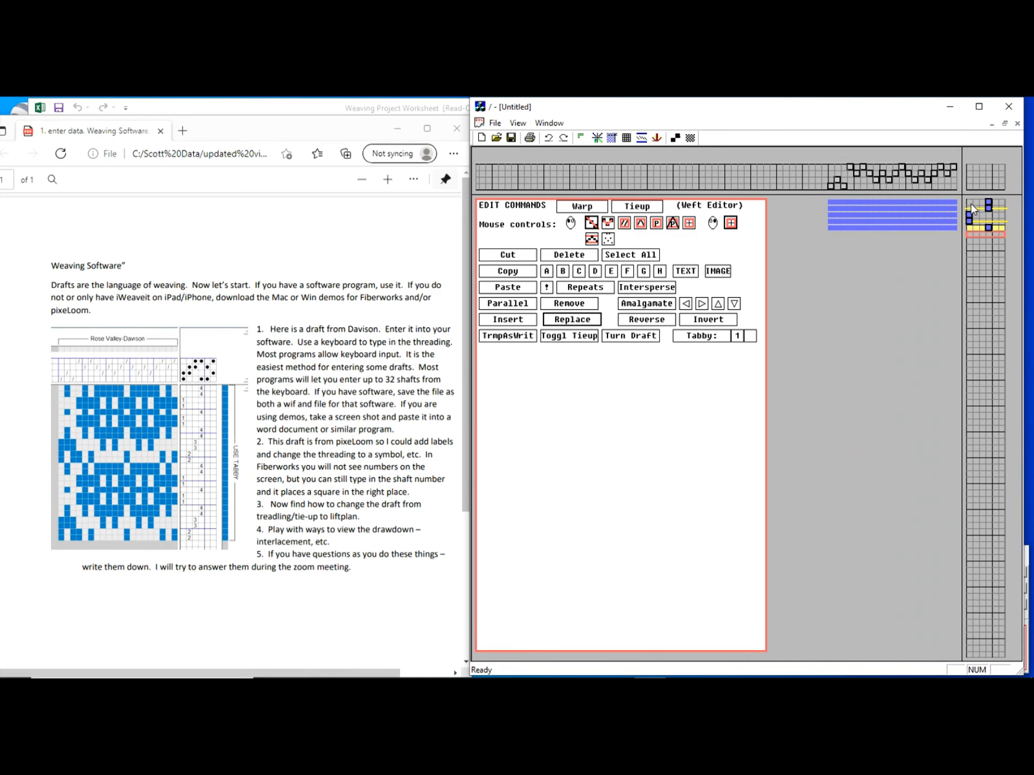
key(4)
key(4)
key(3)
key(3)
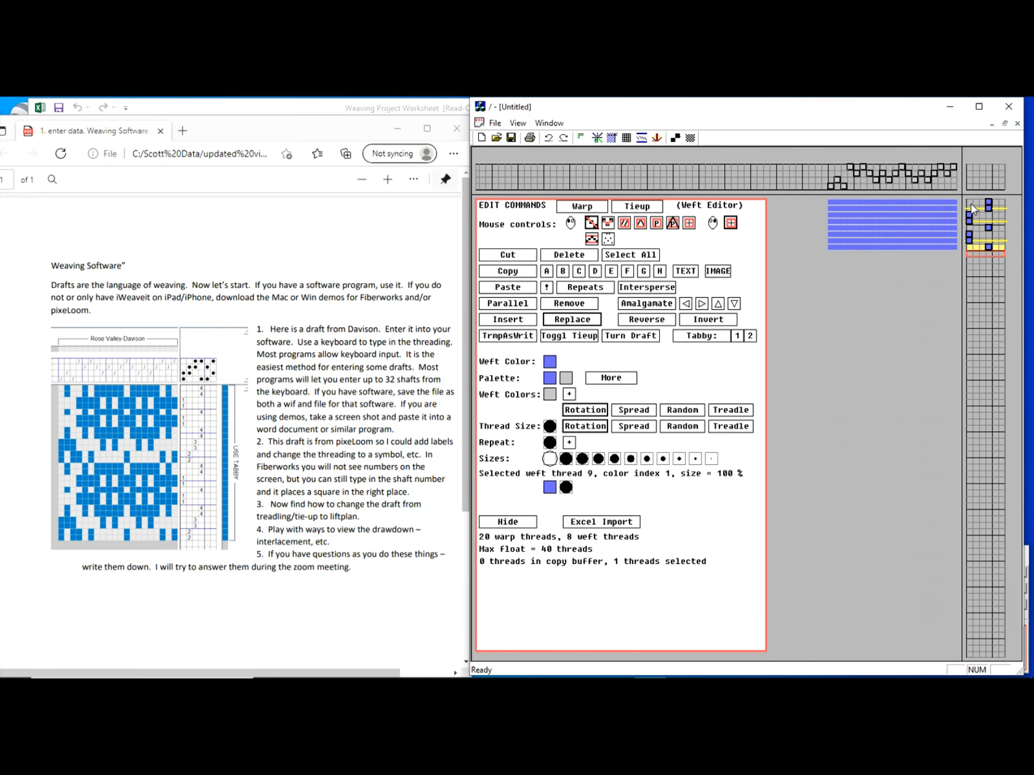
key(2)
key(2)
key(4)
key(4)
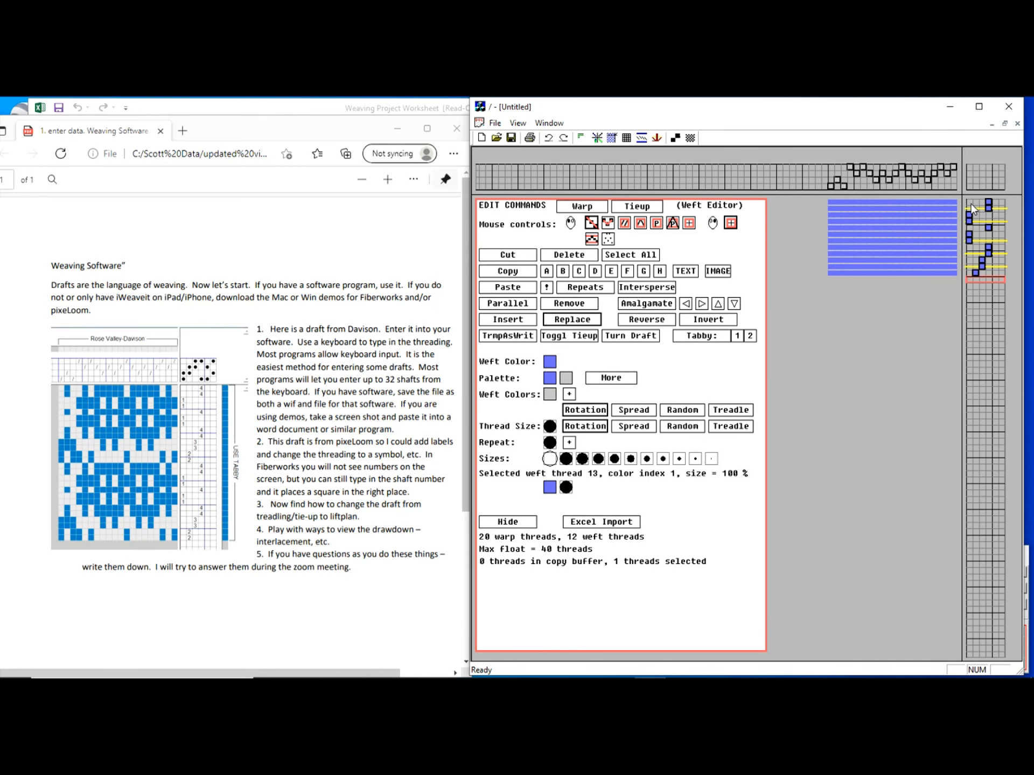
key(1)
key(1)
key(4)
key(1)
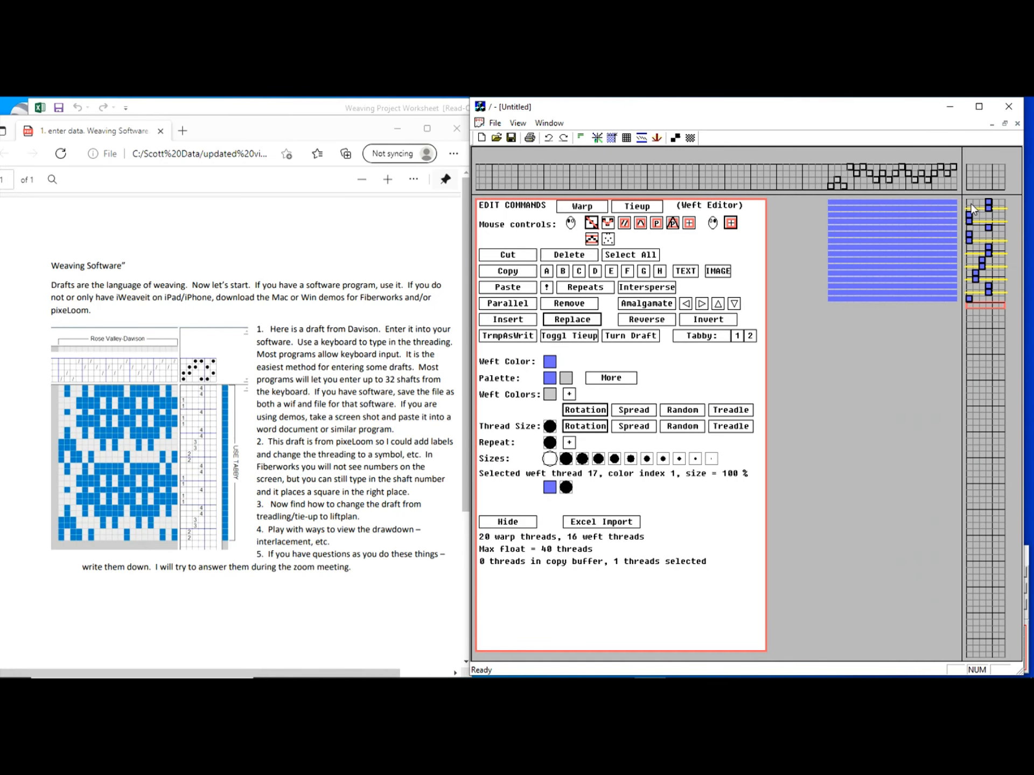
key(1)
key(4)
key(4)
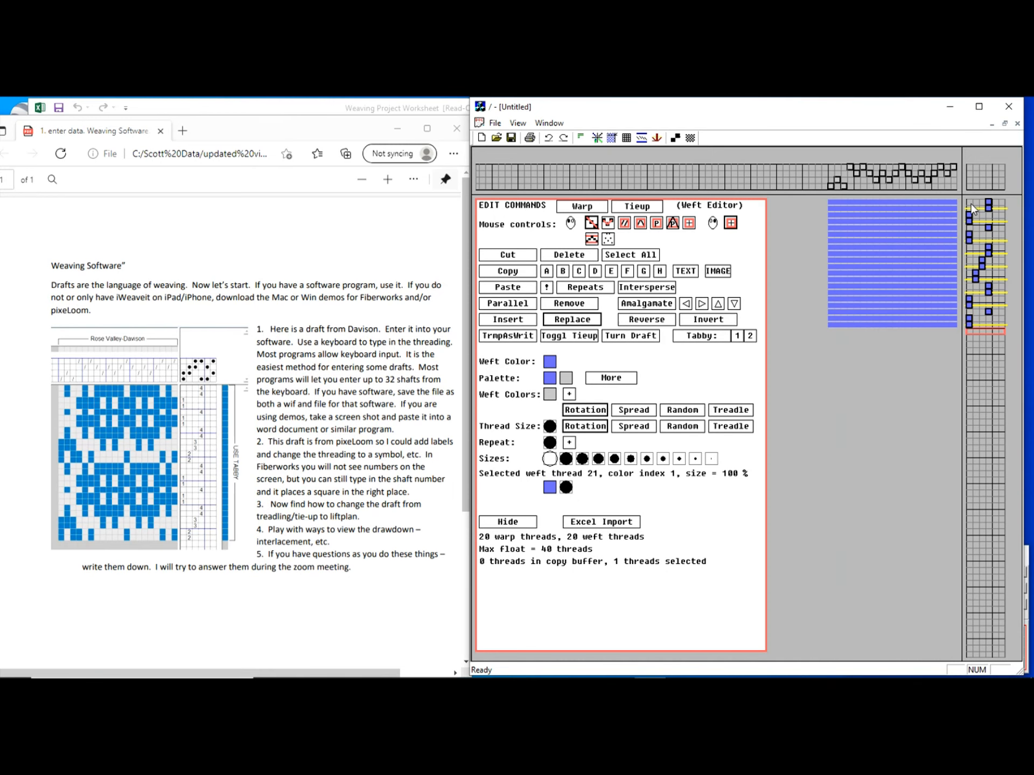
key(4)
key(3)
key(3)
key(2)
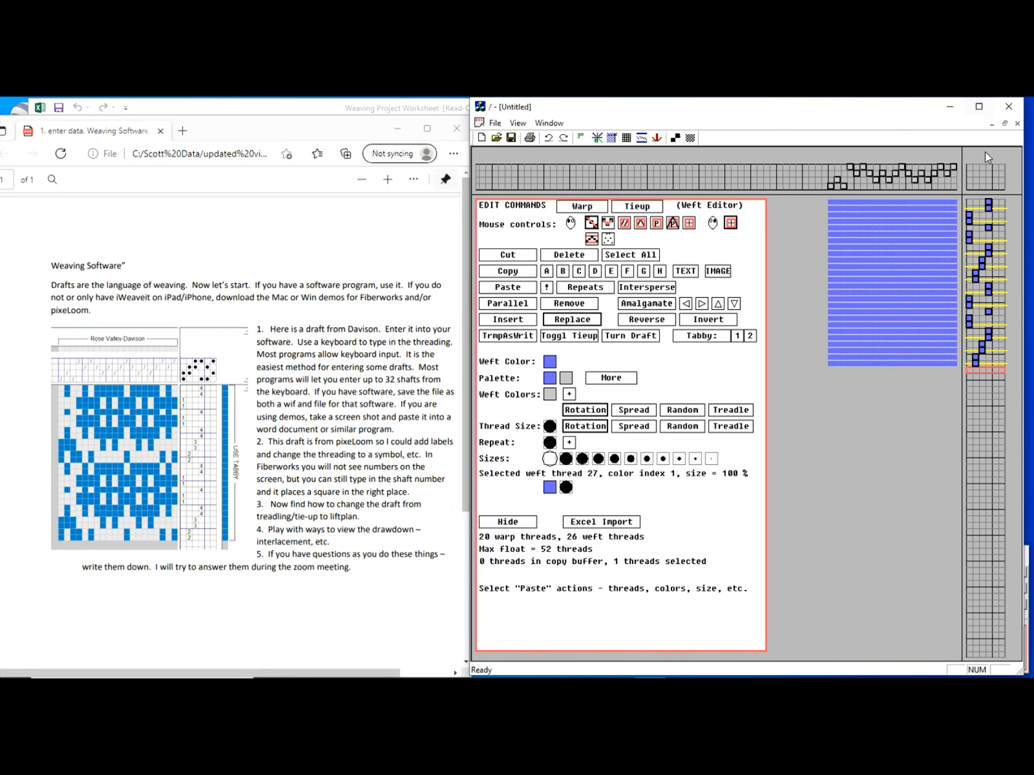
Fill in the tie-up for treadles 1 to 6 with shafts 1-2, 2-3, 3-4, 1-4, 1-3 and 2-4
click(969, 186)
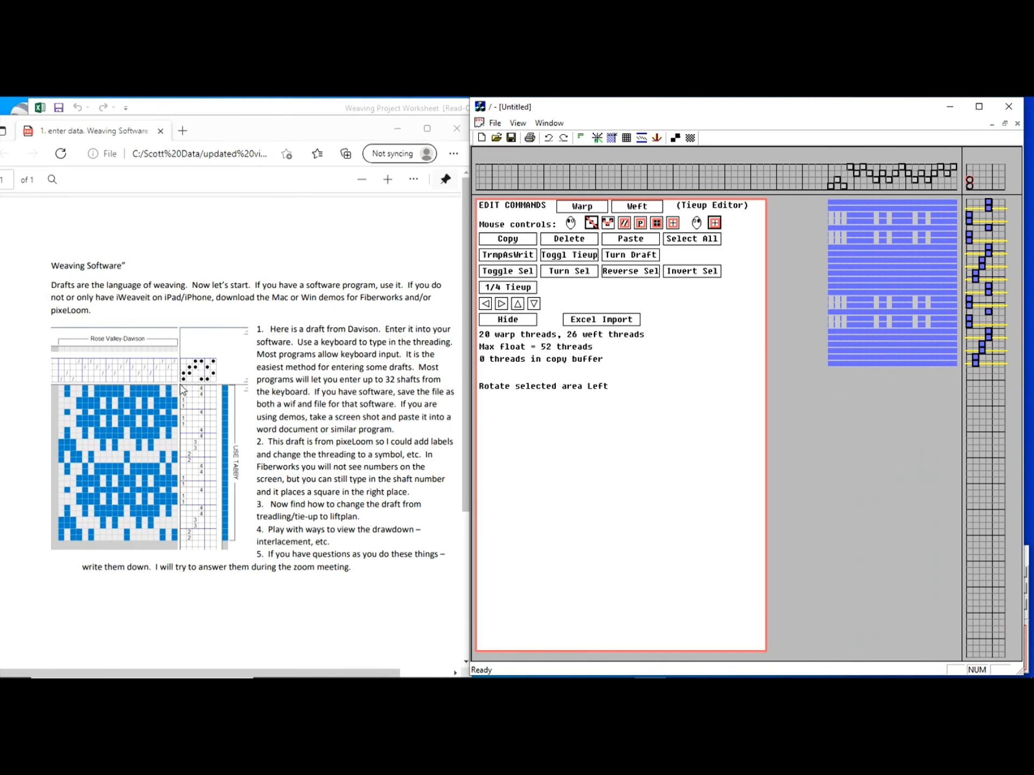
click(975, 177)
click(982, 173)
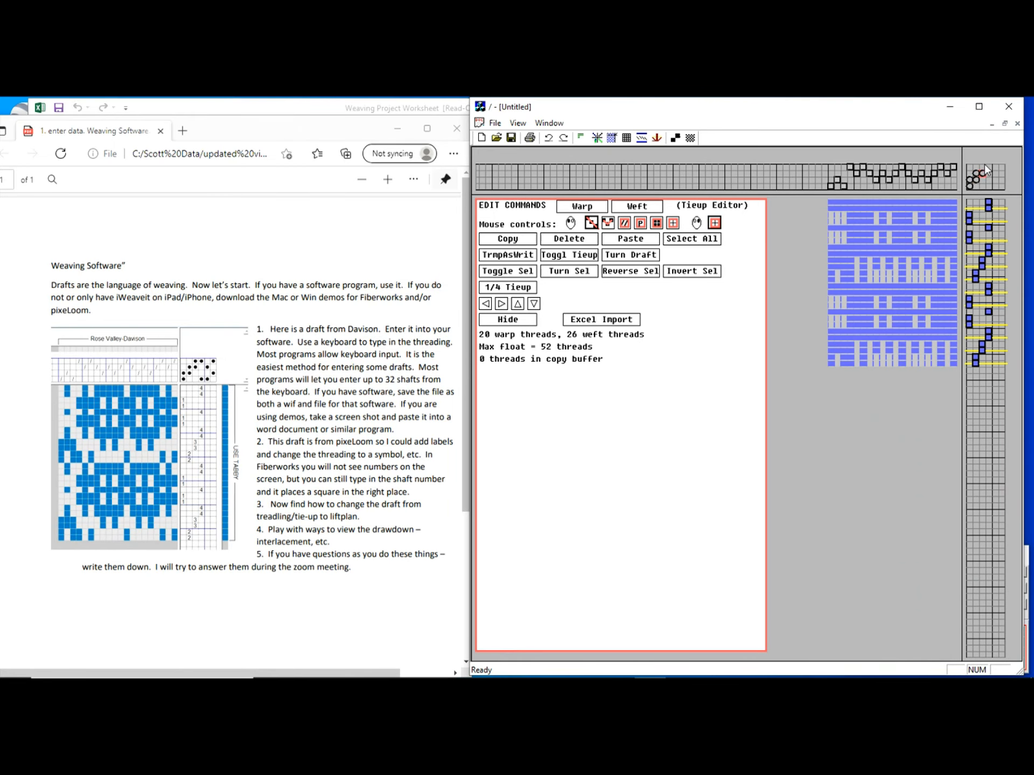
click(989, 167)
click(988, 187)
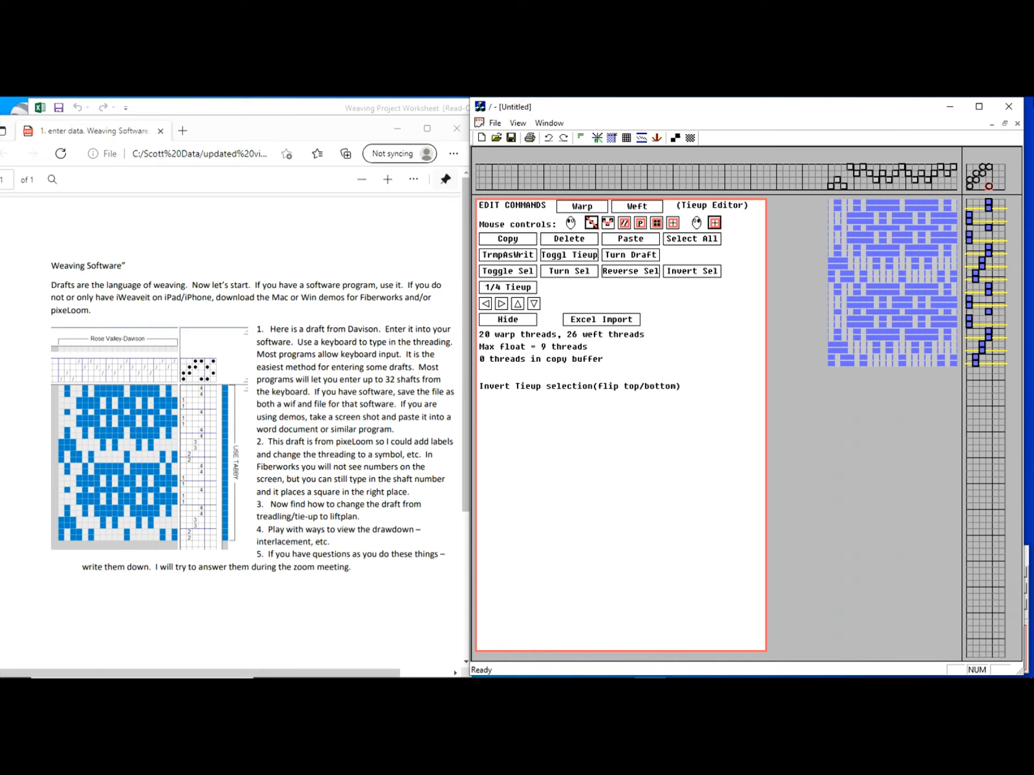
click(995, 186)
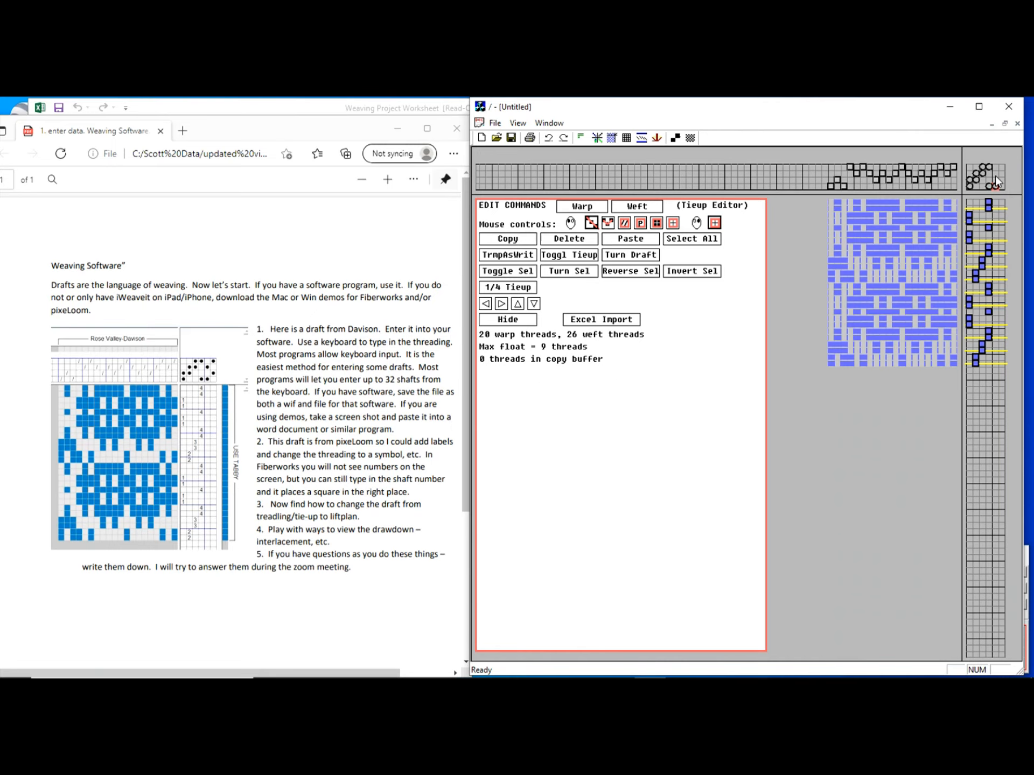
click(1000, 181)
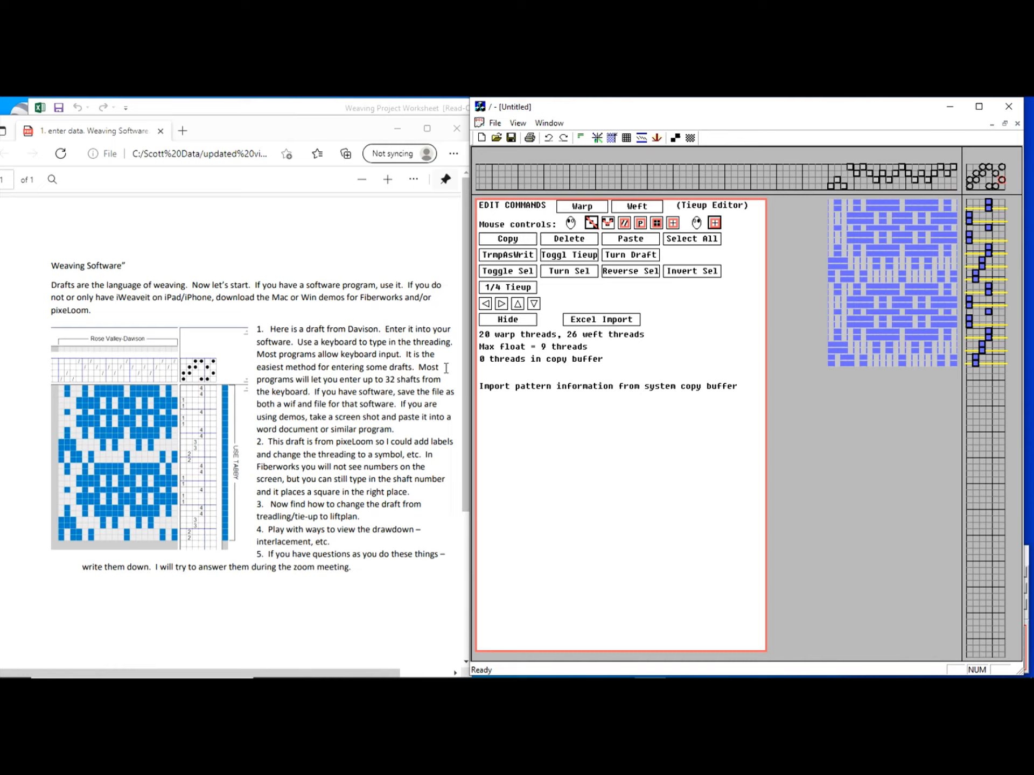
Save the draft in the Weaving folder as the weaving file "lesson 1", following the worksheet's instruction to save a wif
drag(295, 343, 445, 417)
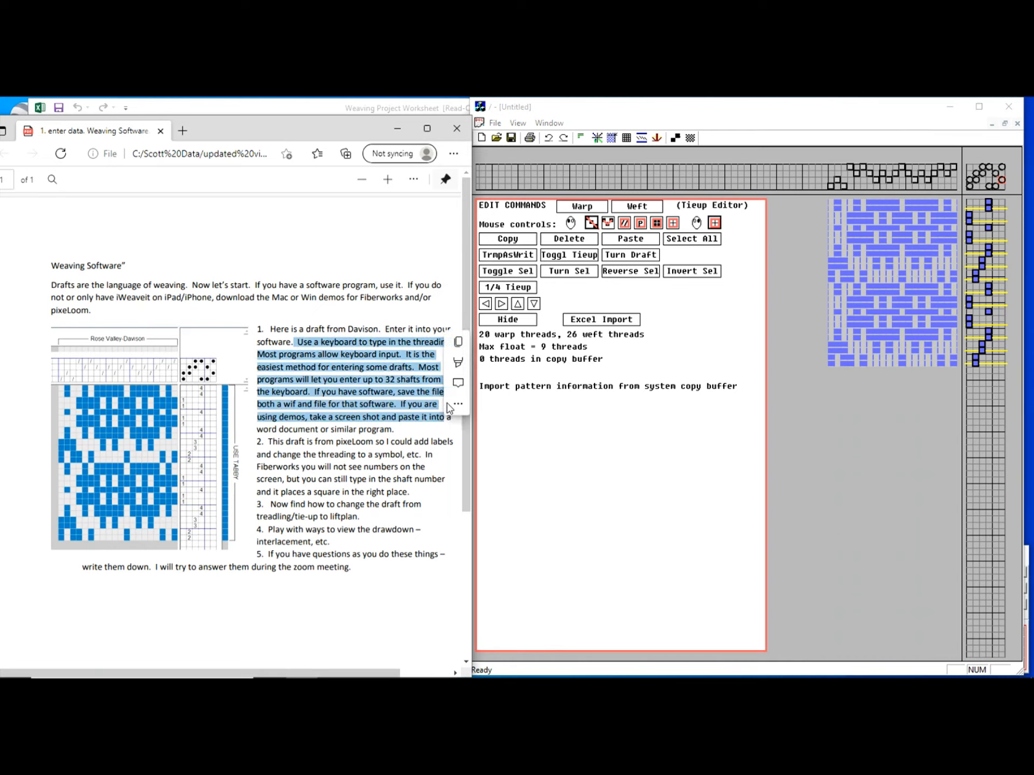
click(591, 457)
click(495, 123)
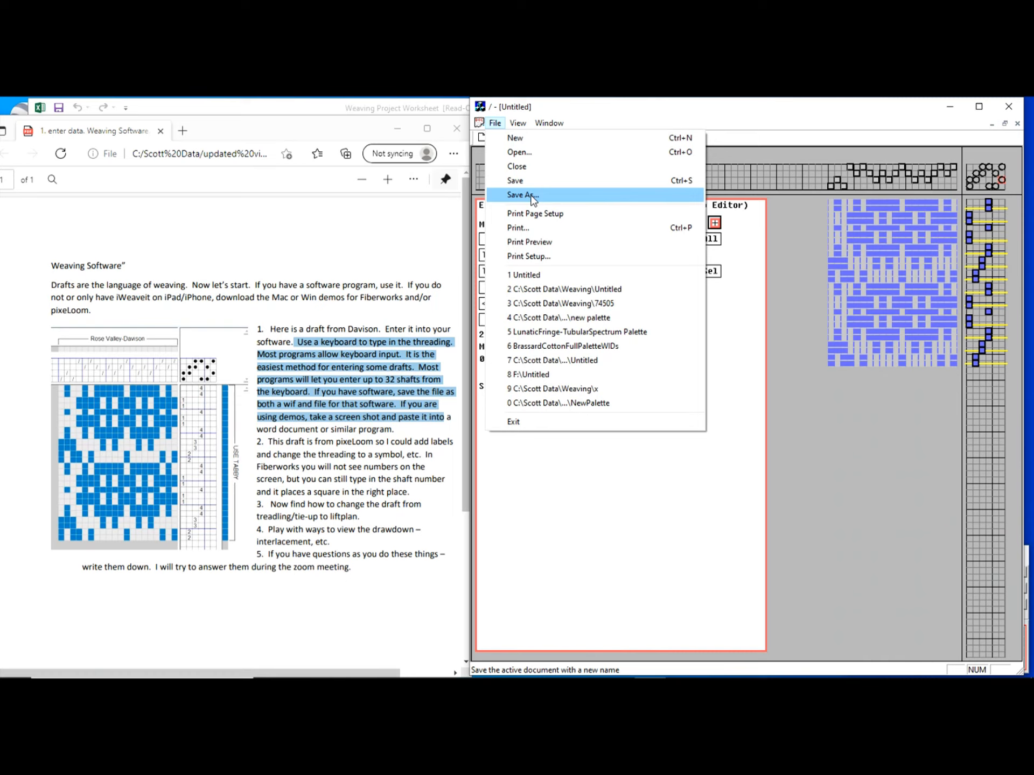
click(537, 183)
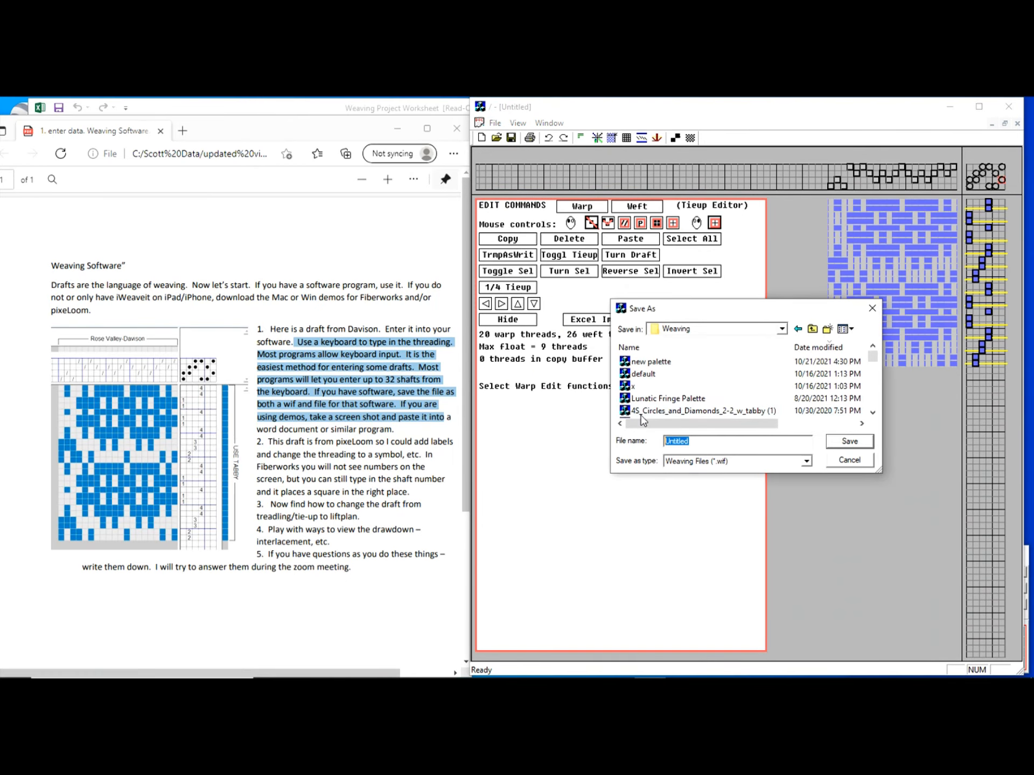
text(lesson 1)
key(Return)
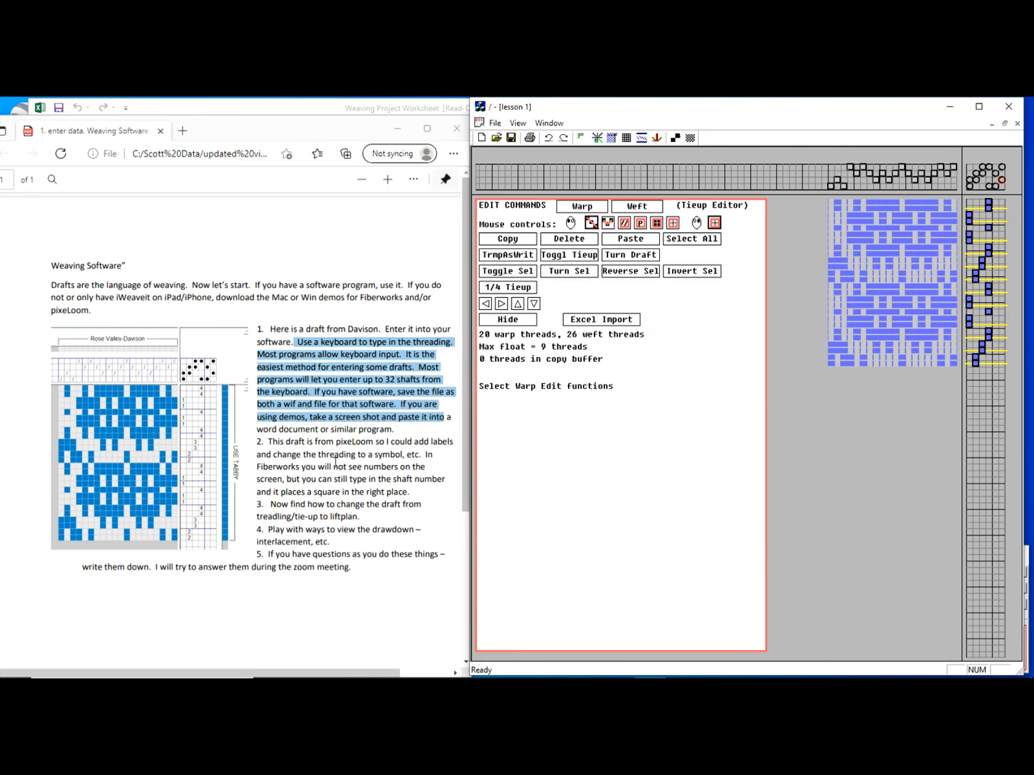
drag(396, 455, 432, 487)
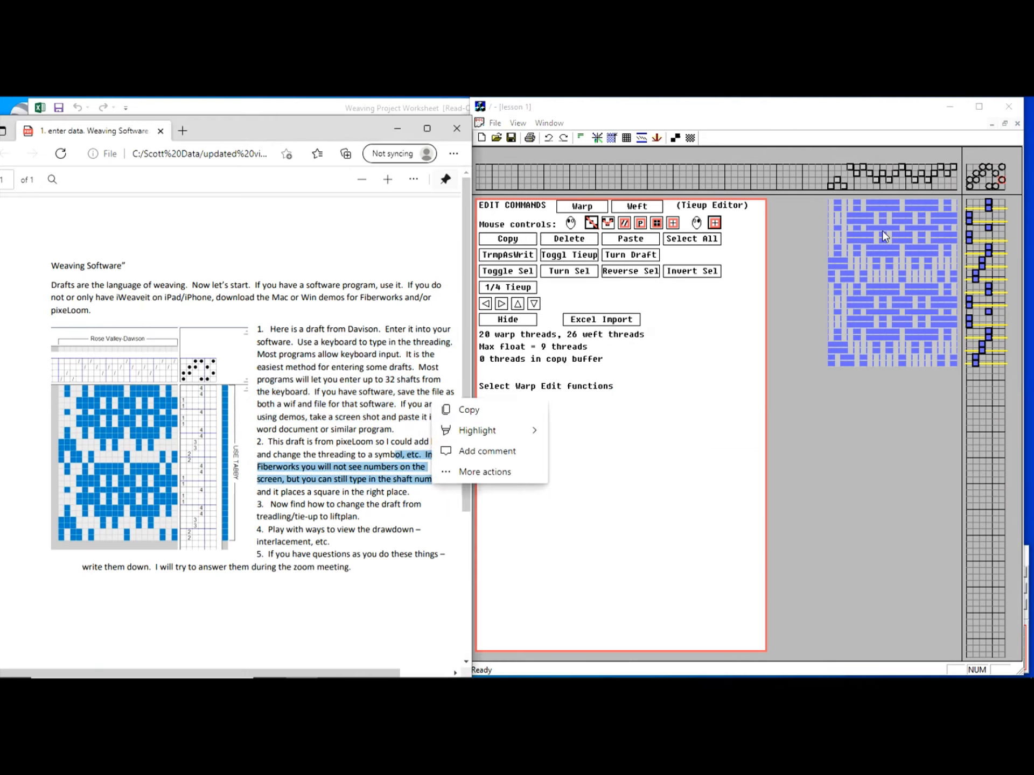
Show shaft and treadle numbers in the draft, and convert the treadling and tie-up to a lift plan as exercise 3 asks
click(675, 139)
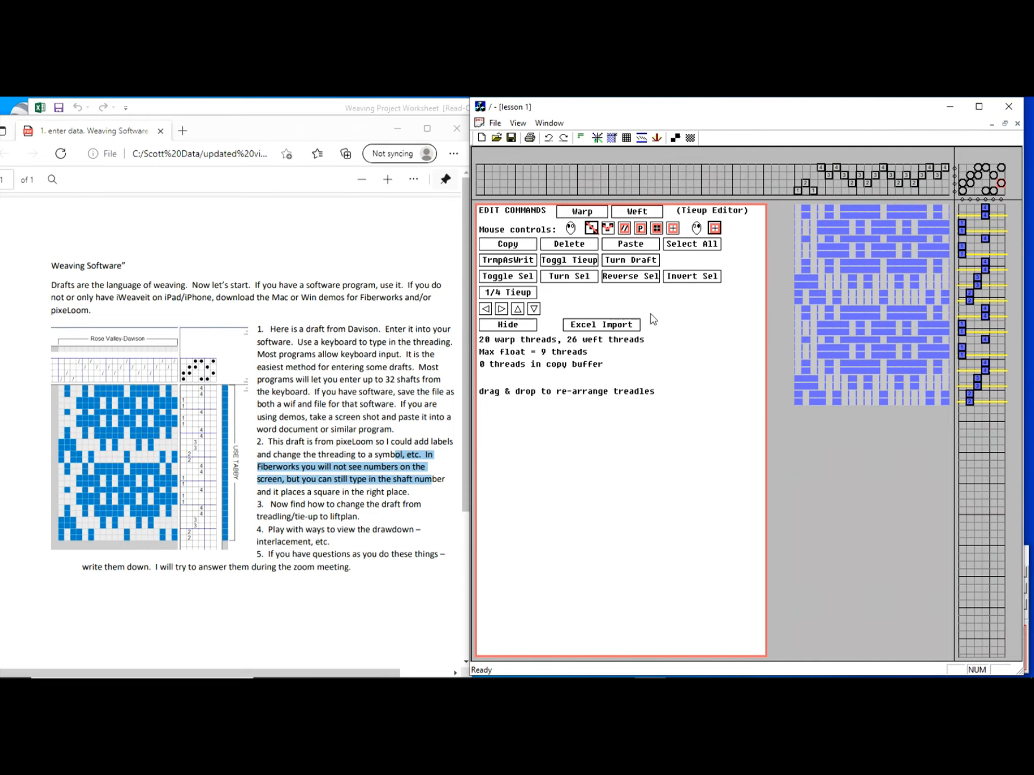
drag(300, 504, 357, 521)
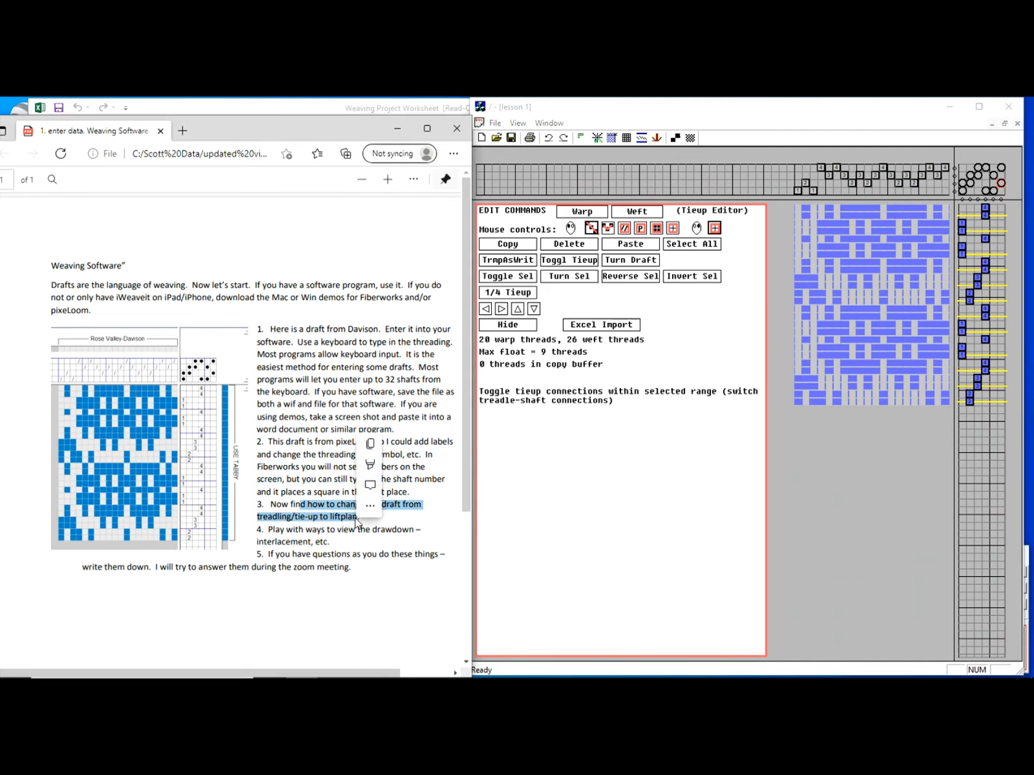
click(647, 508)
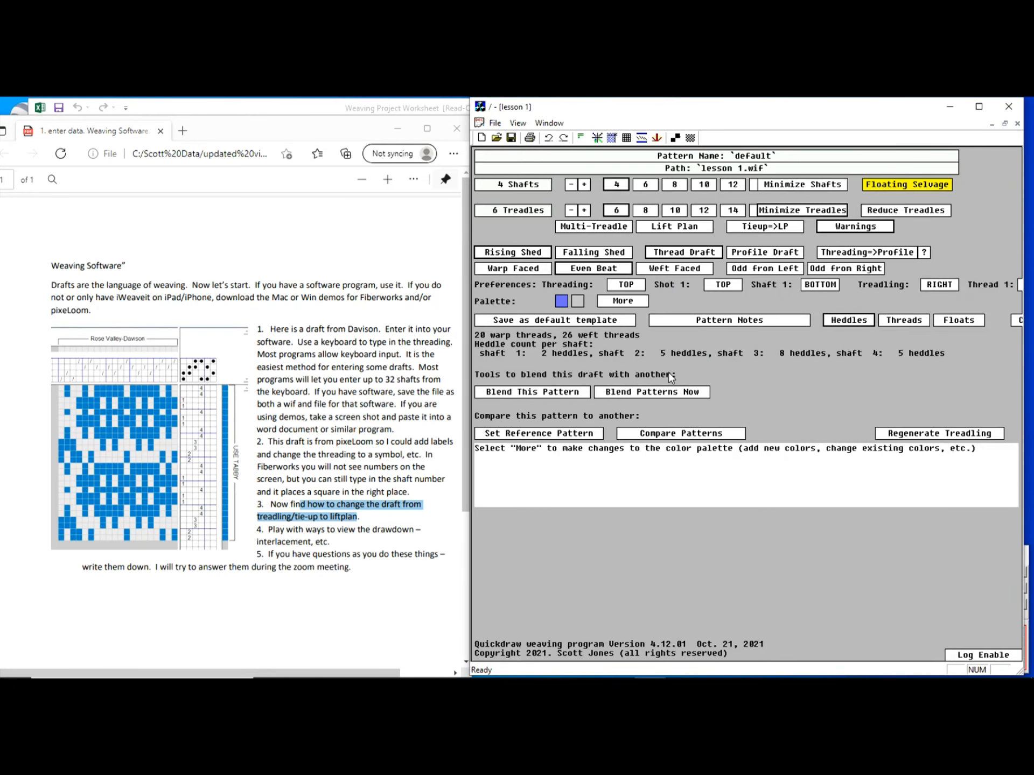
click(769, 228)
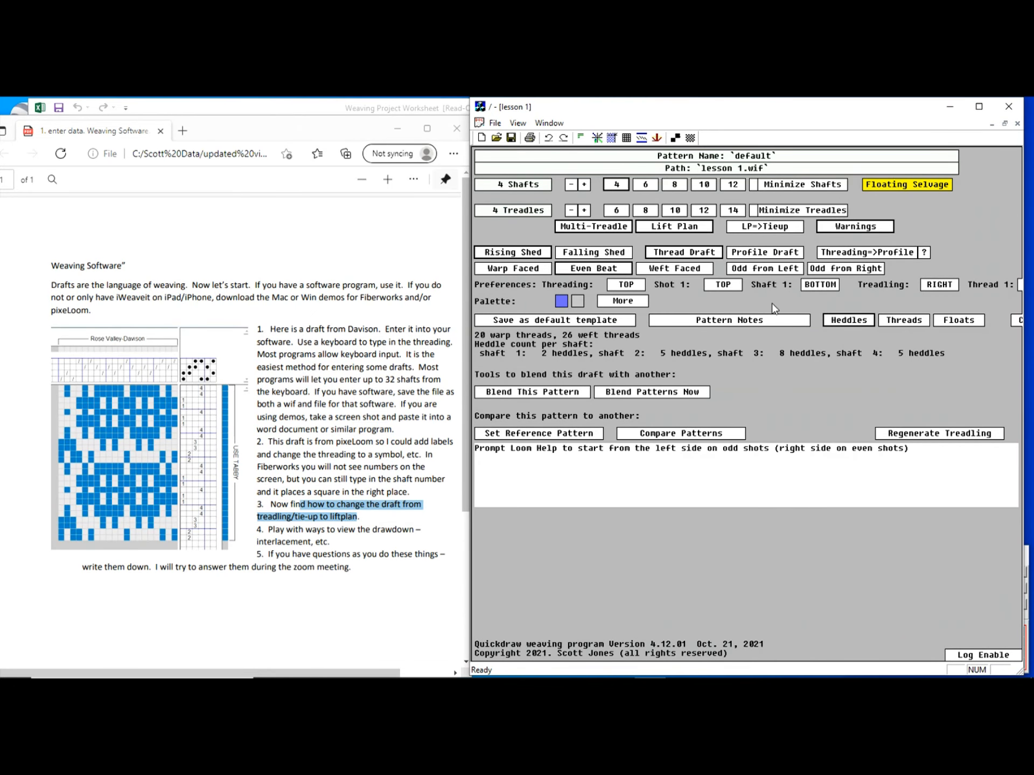
click(597, 138)
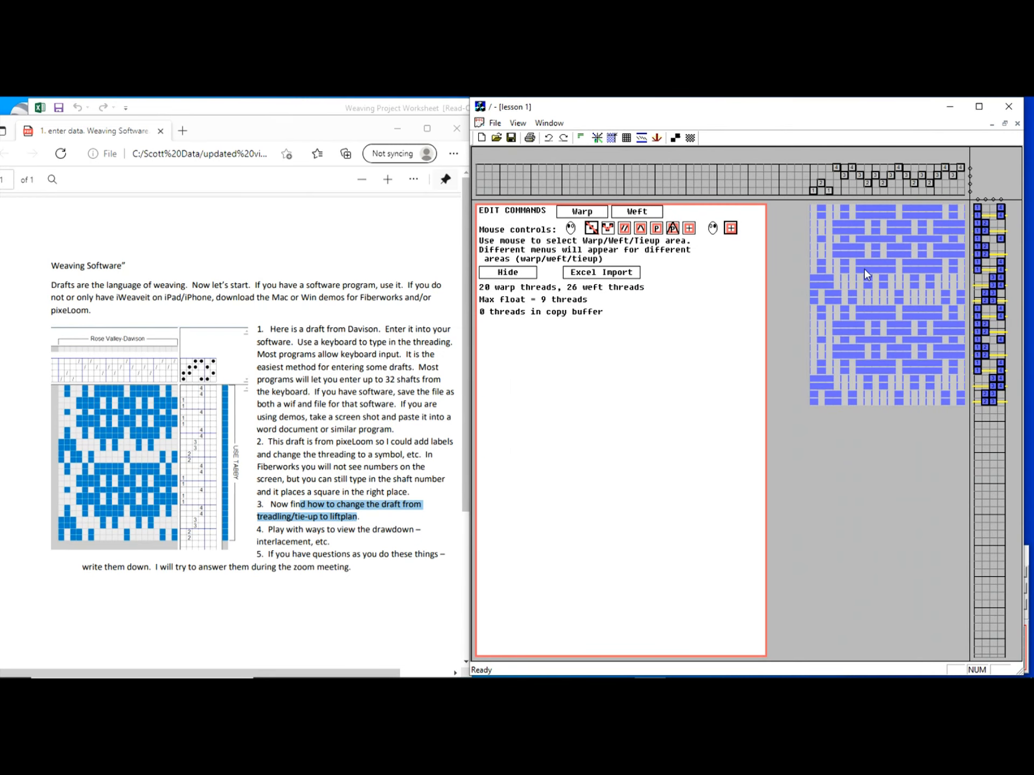
Convert the lift plan back to a tie-up and reorder treadles 1 to 4 as shafts 1-2, 2-3, 3-4 and 1-4
click(581, 139)
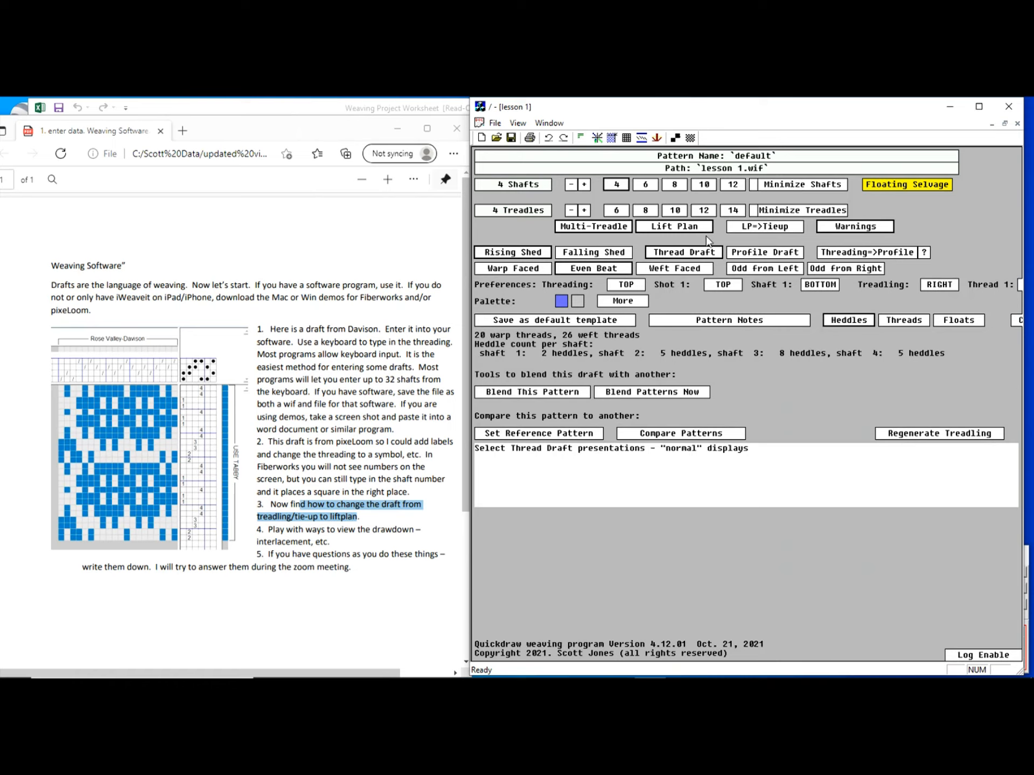
click(596, 139)
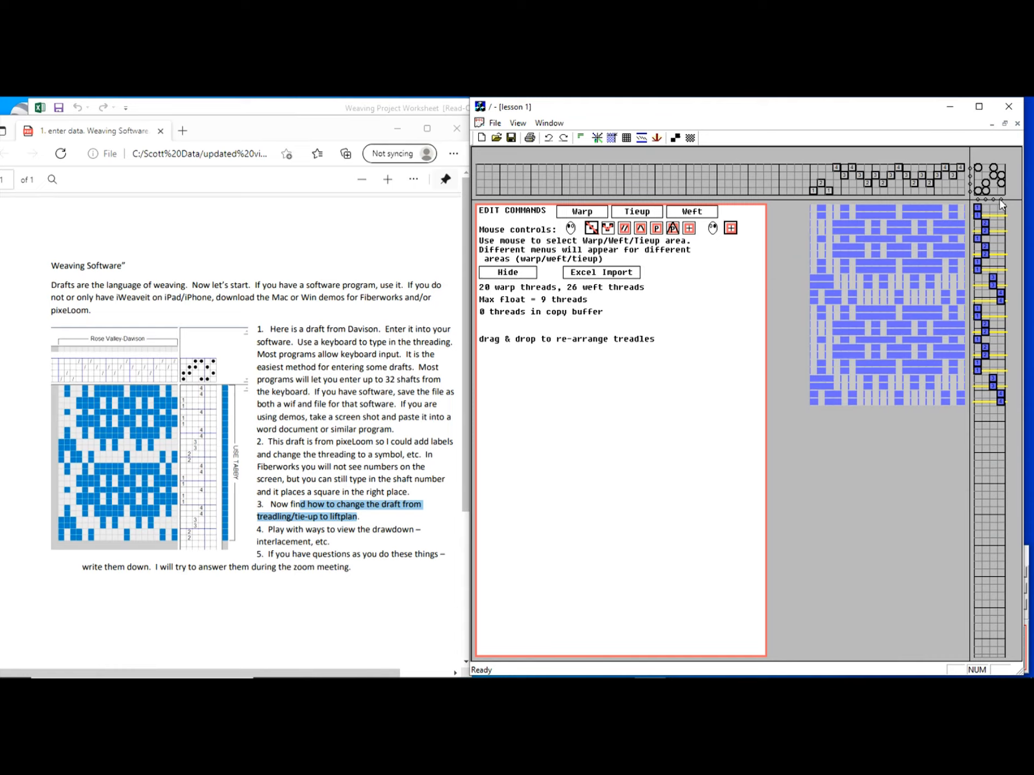
scroll(658, 171, up, 1)
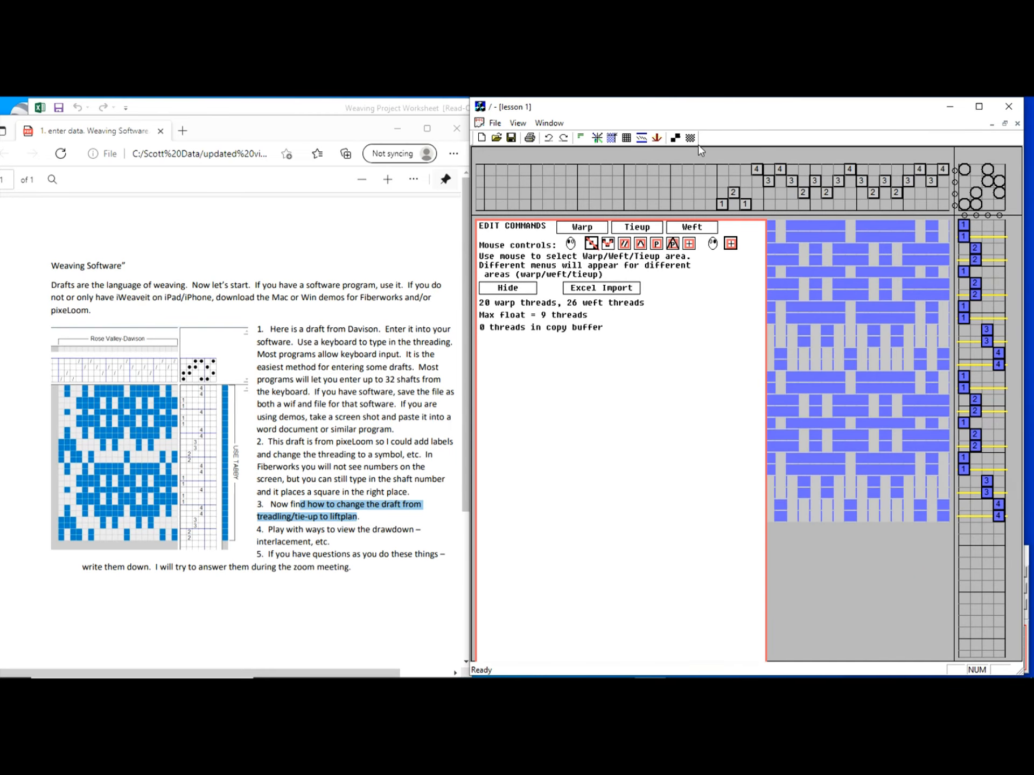
click(675, 138)
mouse_move(973, 221)
mouse_down()
mouse_move(957, 218)
mouse_move(985, 221)
mouse_up()
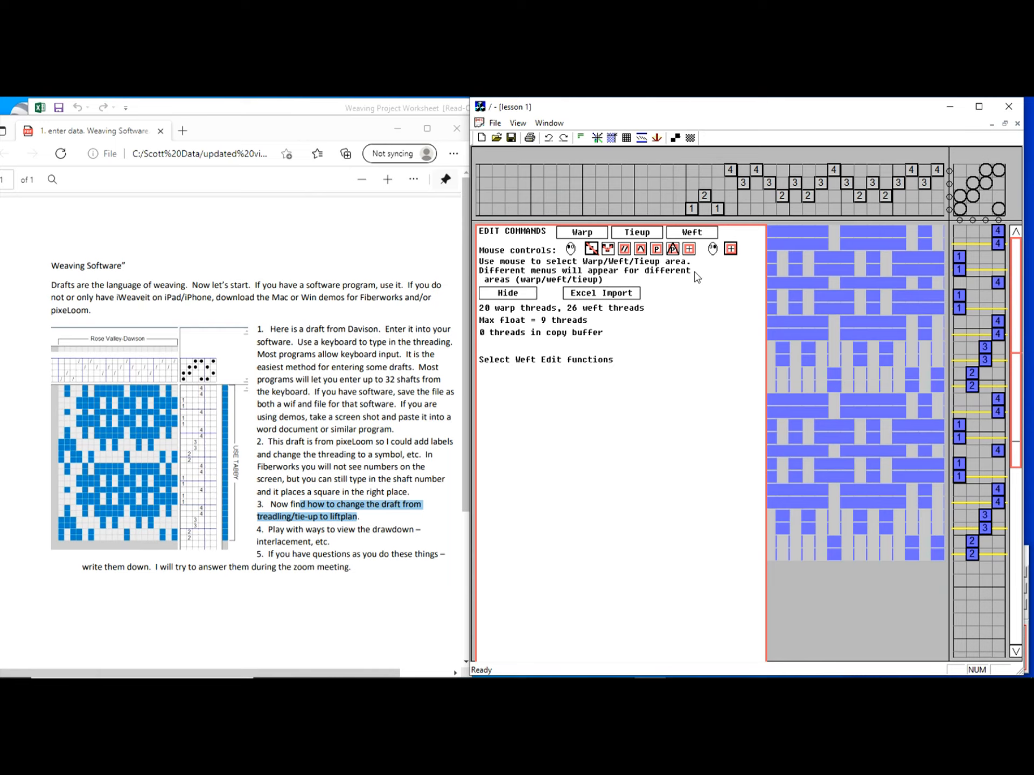
Select all weft threads and insert tabby shots between them, alternating treadles 5 and 6
click(691, 233)
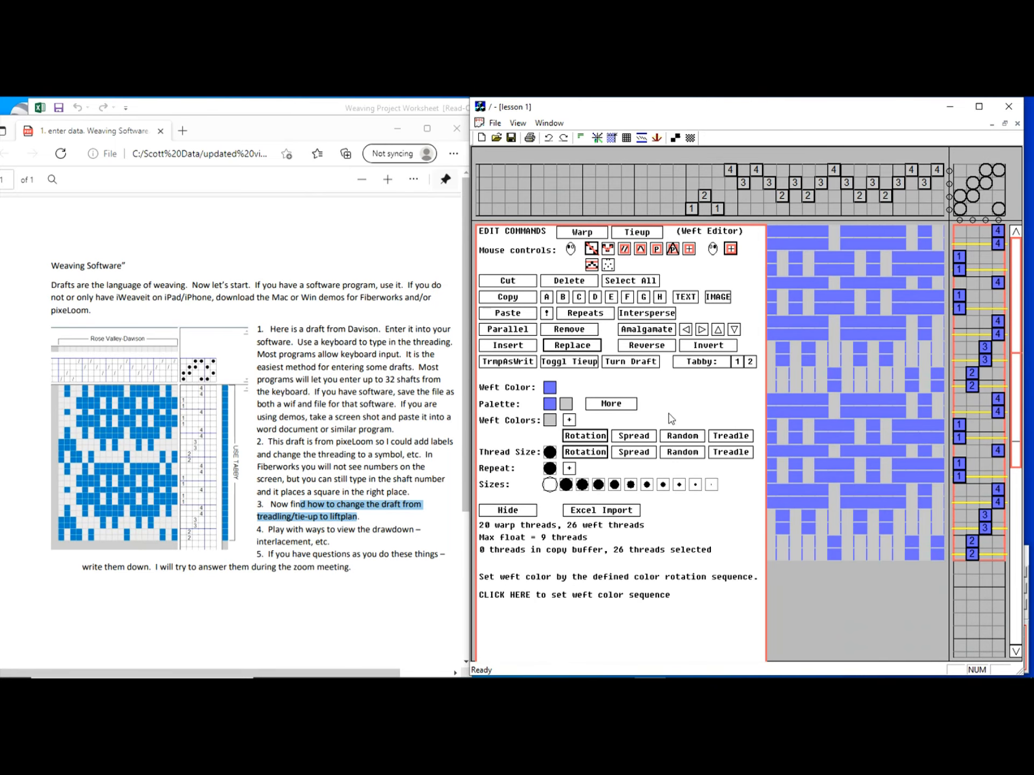
click(749, 361)
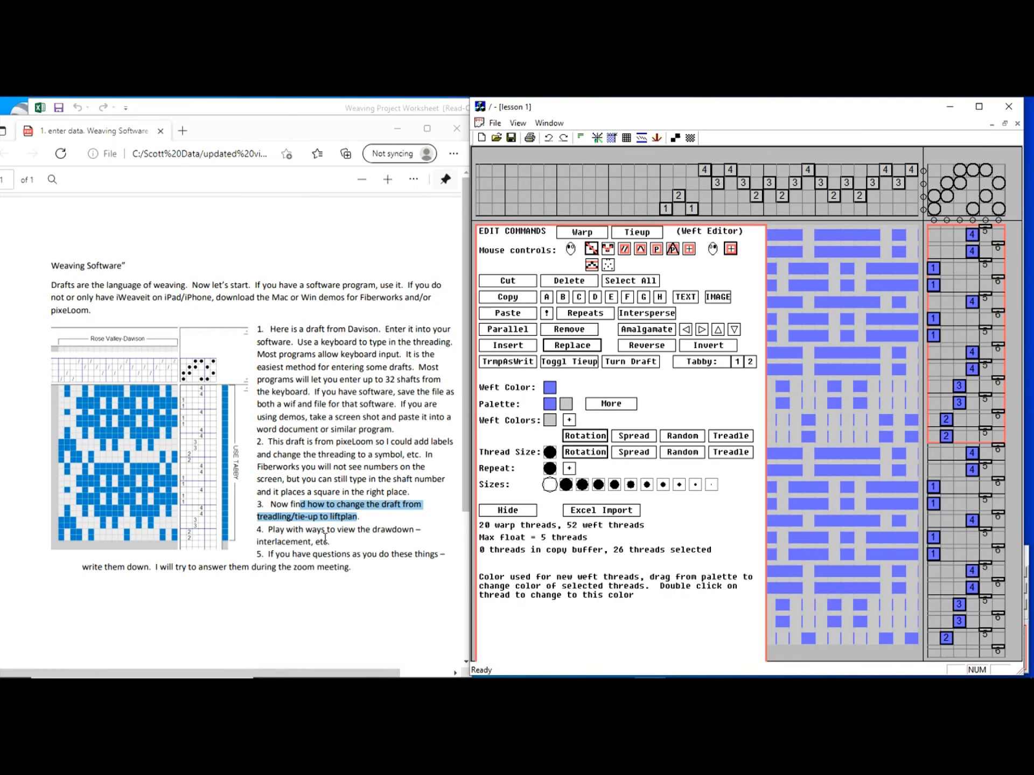
For exercise 4, hide the edit commands and view multiple repeats of the drawdown in the pattern view
drag(322, 532, 335, 555)
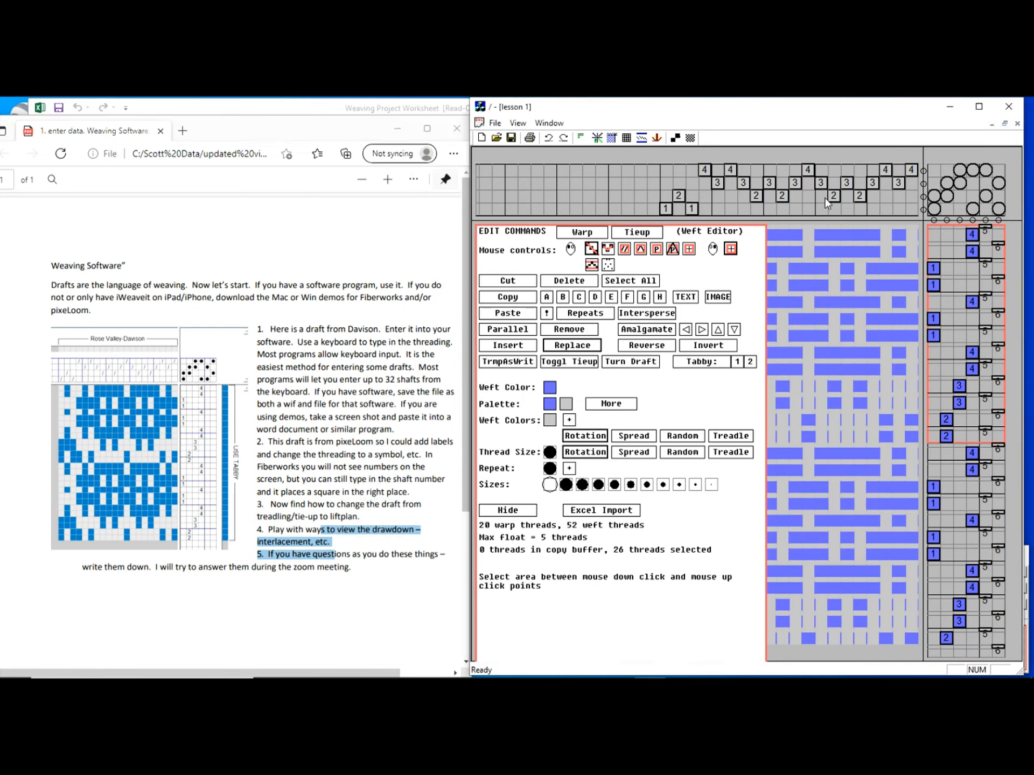
click(508, 511)
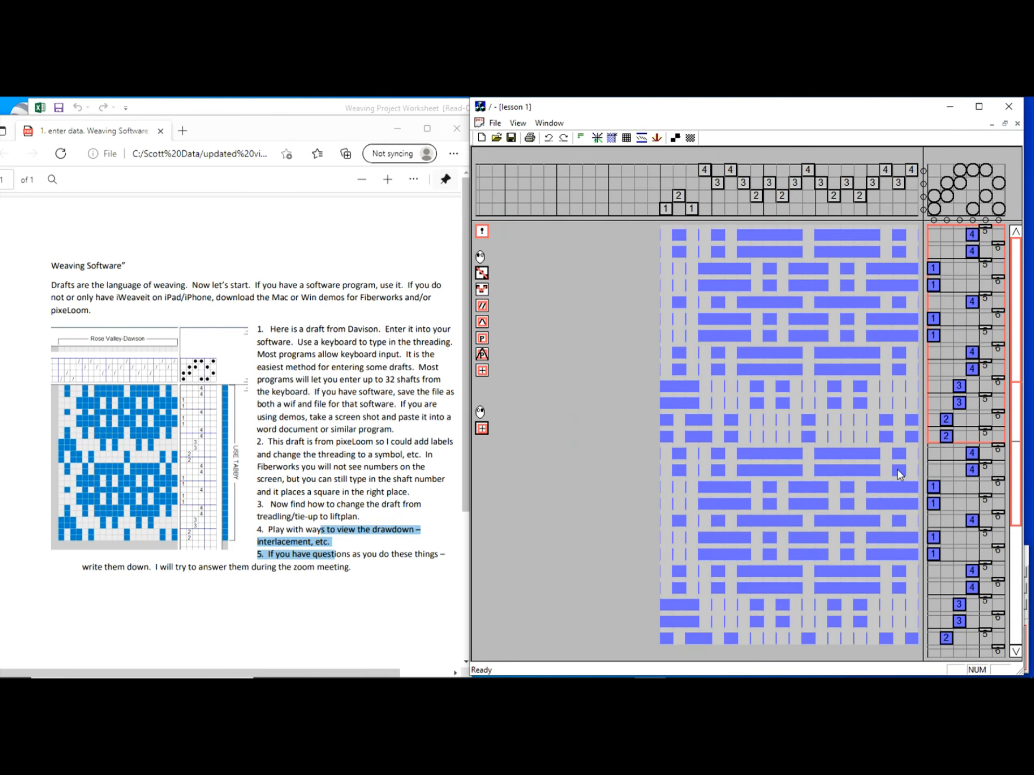
scroll(894, 472, down, 2)
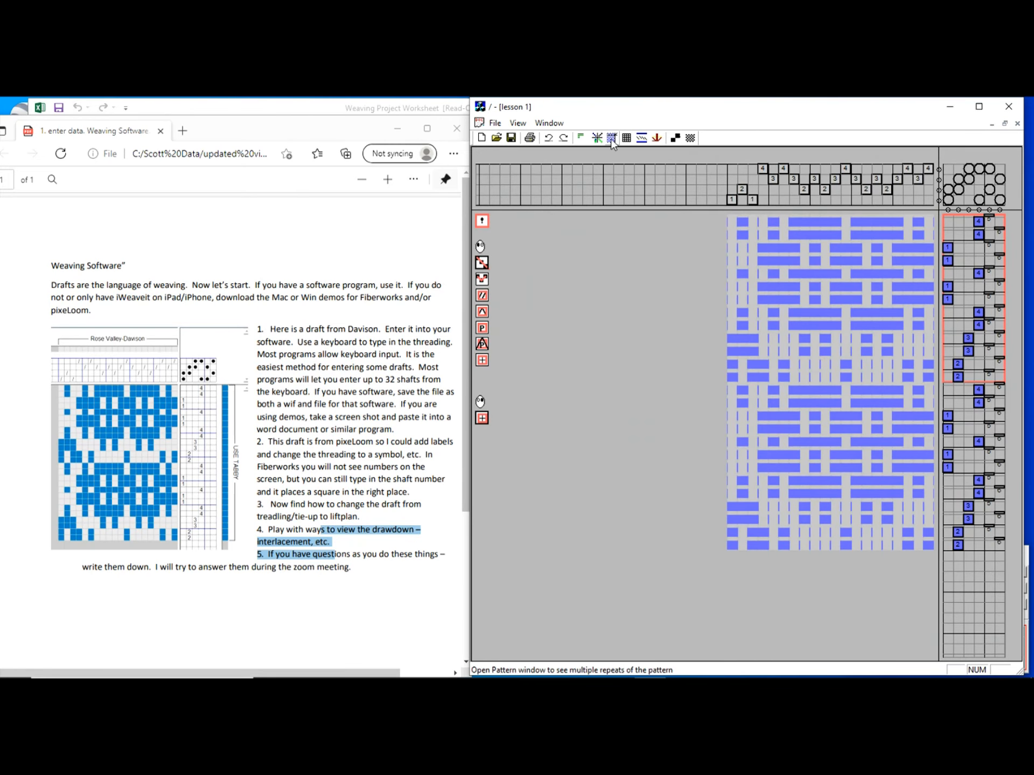
click(613, 139)
scroll(701, 379, down, 1)
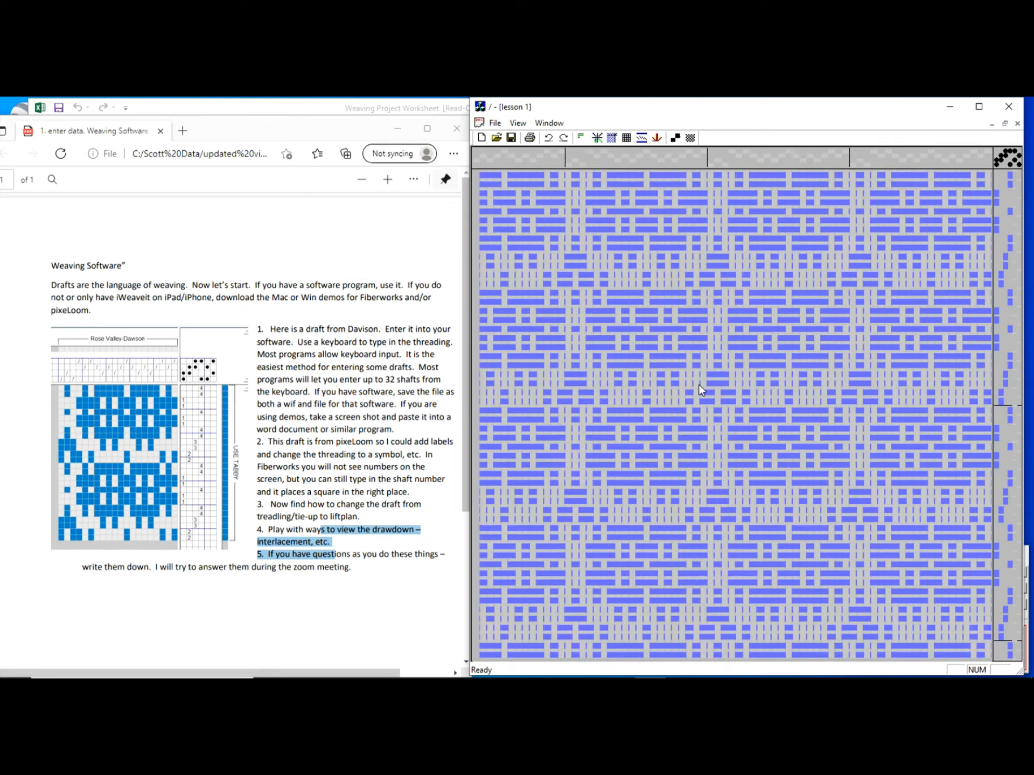
Cycle the repeated pattern through the available drawdown display styles, including interlacement
click(691, 138)
click(690, 139)
click(691, 139)
click(691, 138)
click(692, 140)
click(692, 139)
click(691, 139)
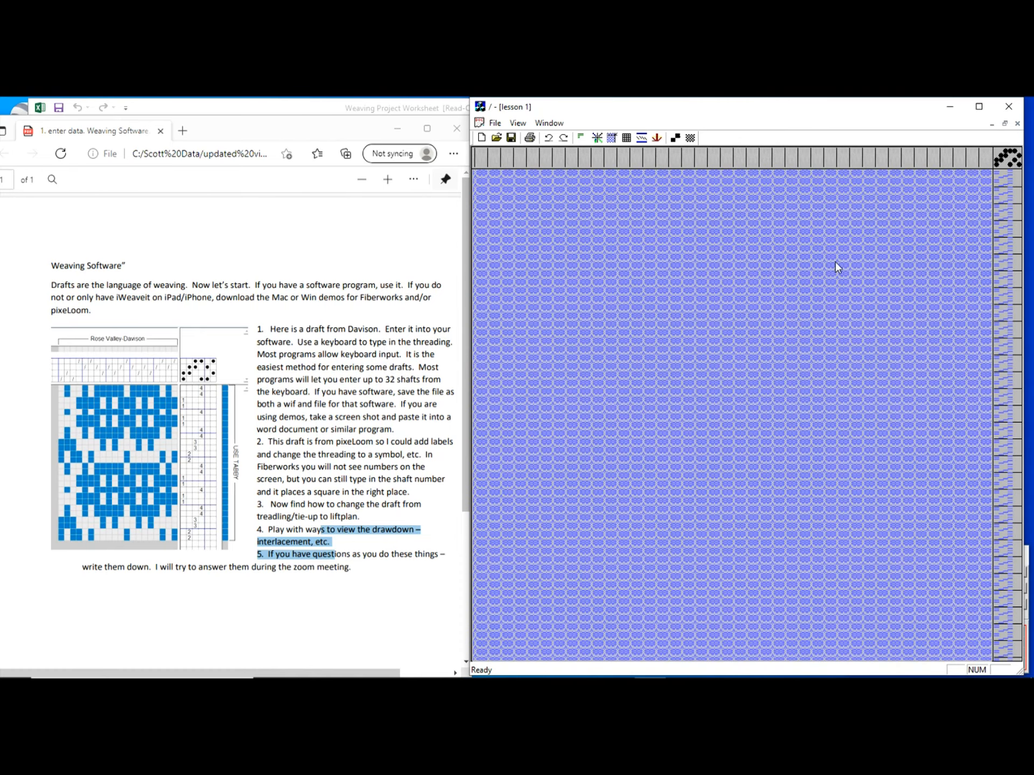
click(675, 139)
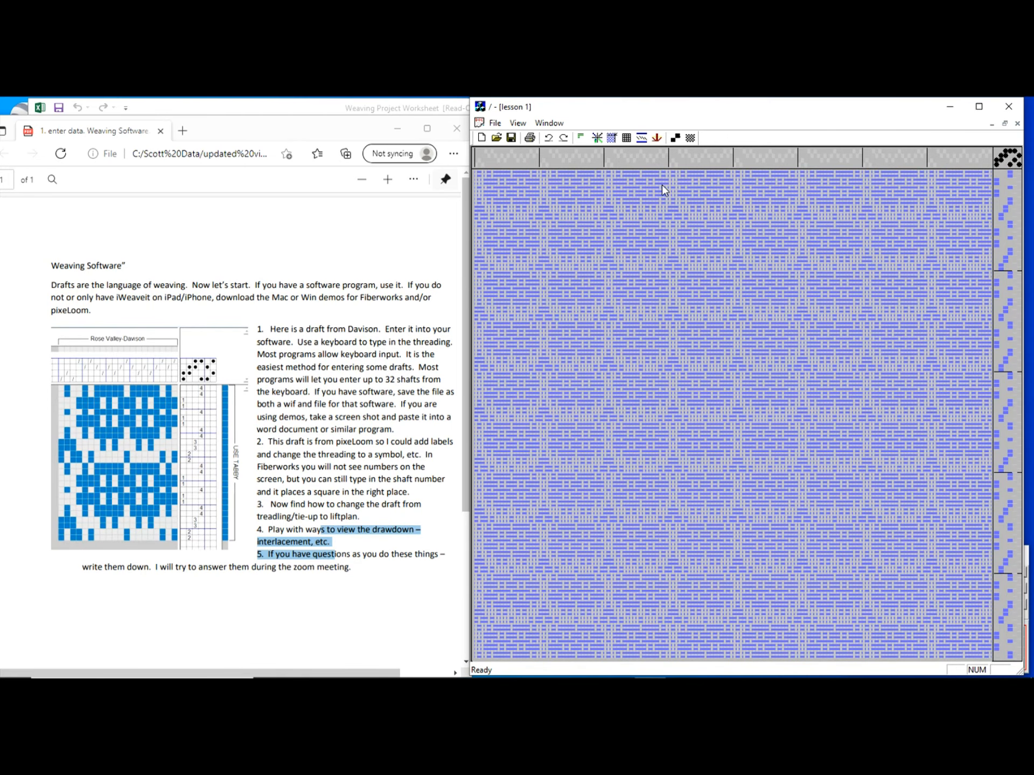
Show the draft's warp and weft thread counts by color and thickness, and copy them to the clipboard
click(580, 138)
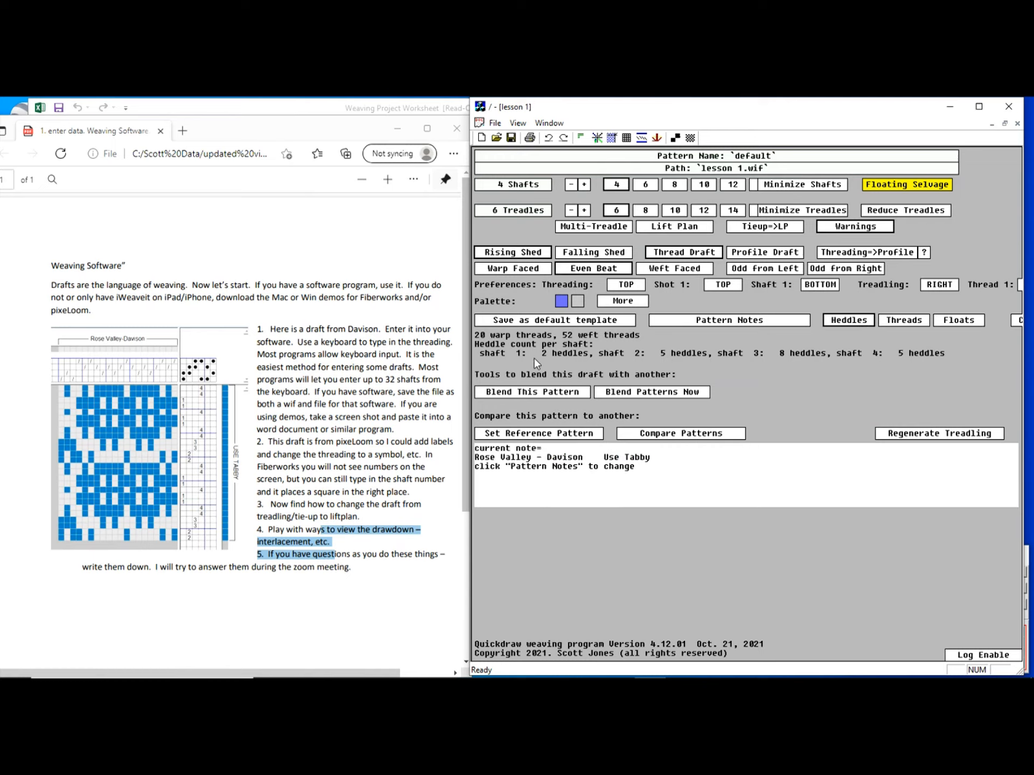
click(907, 321)
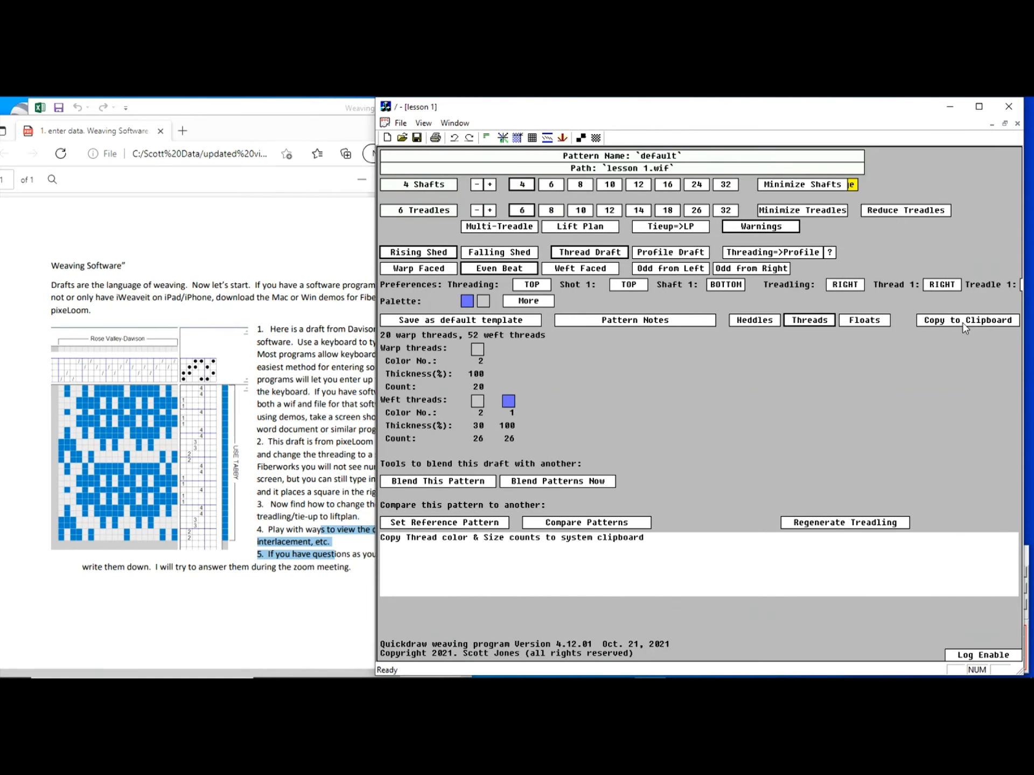
click(962, 324)
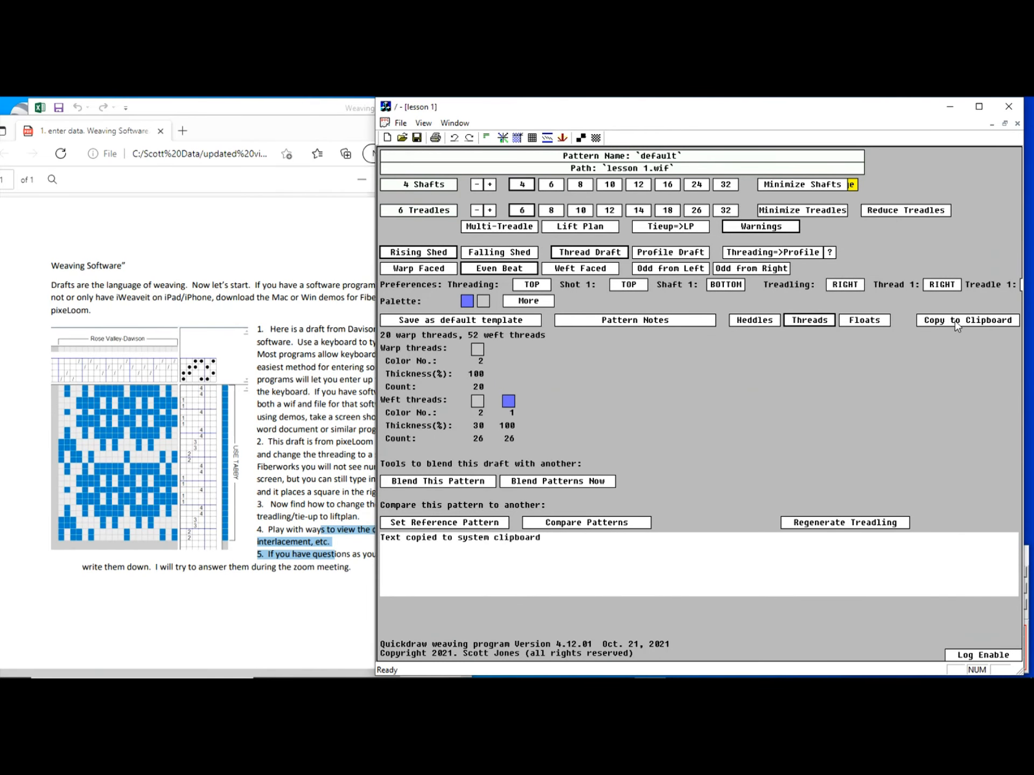
Switch to the Weaving Project Worksheet in Excel, paste the thread counts at cell A16, and review the project and warp calculations
click(263, 106)
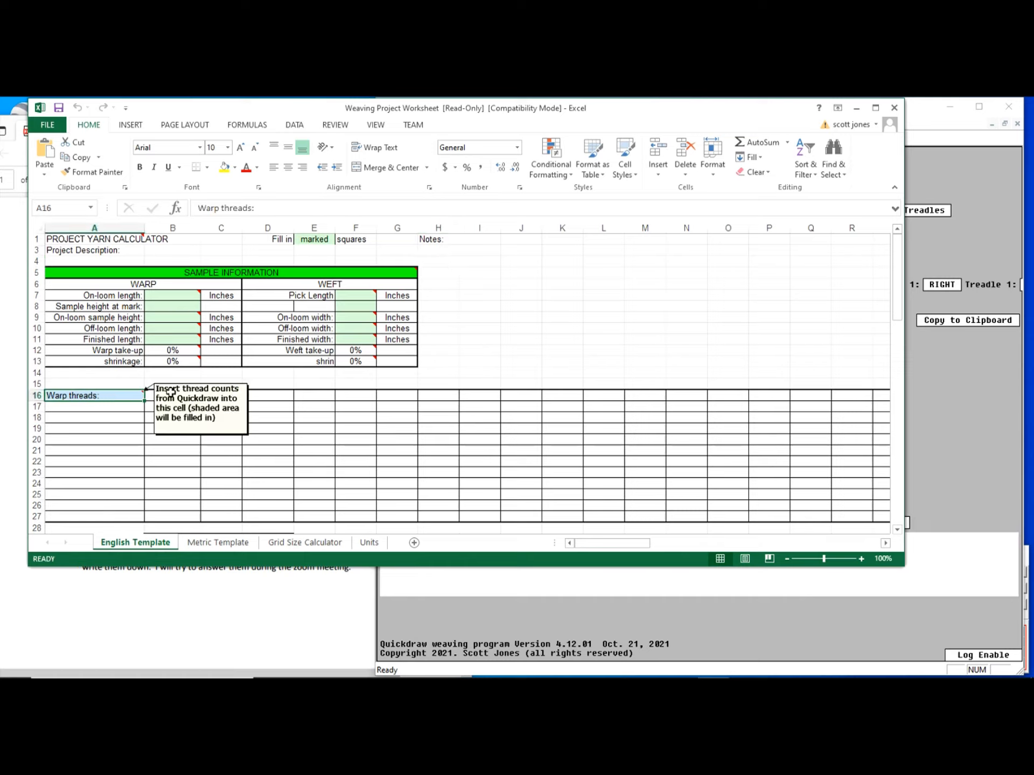
right_click(89, 399)
click(149, 324)
key(ctrl+v)
scroll(372, 444, down, 4)
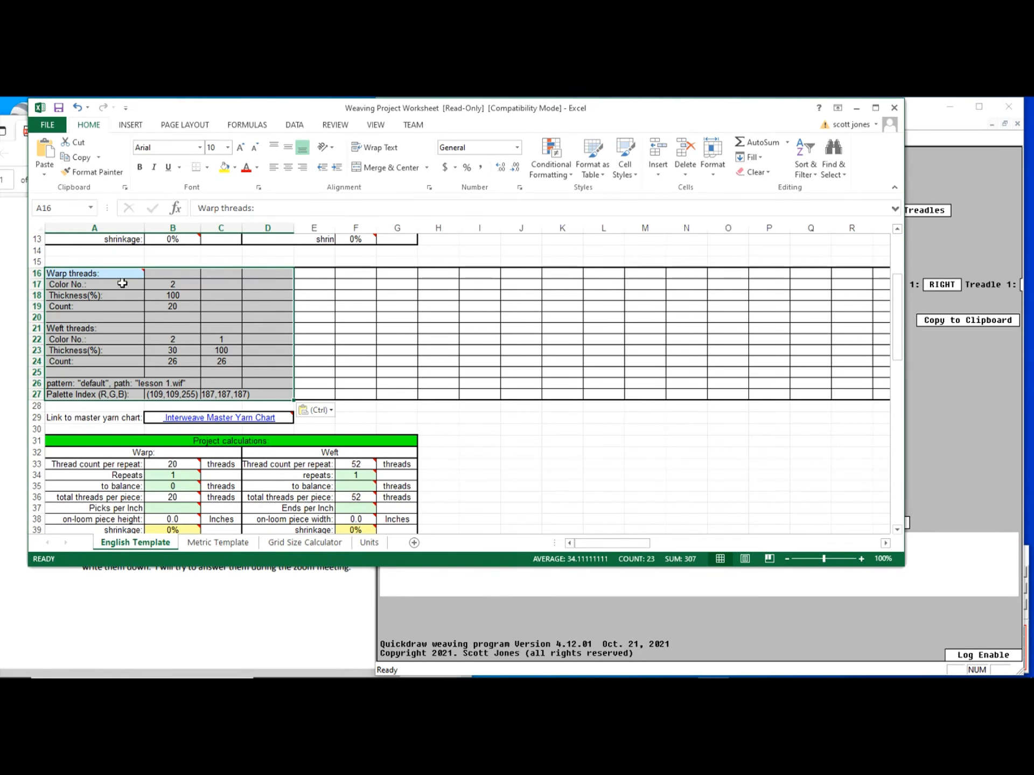
scroll(513, 429, down, 5)
scroll(513, 428, down, 1)
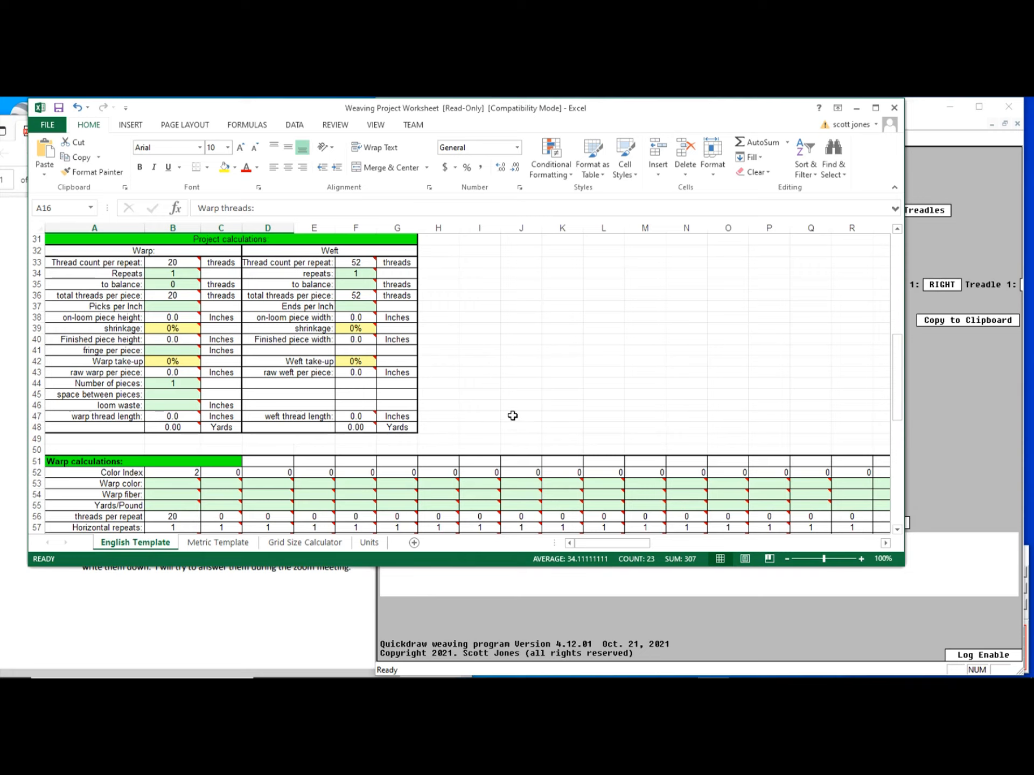
Return to the weaving program, open Loom Help for the warp, and advance through the threading to warp thread 7
click(917, 107)
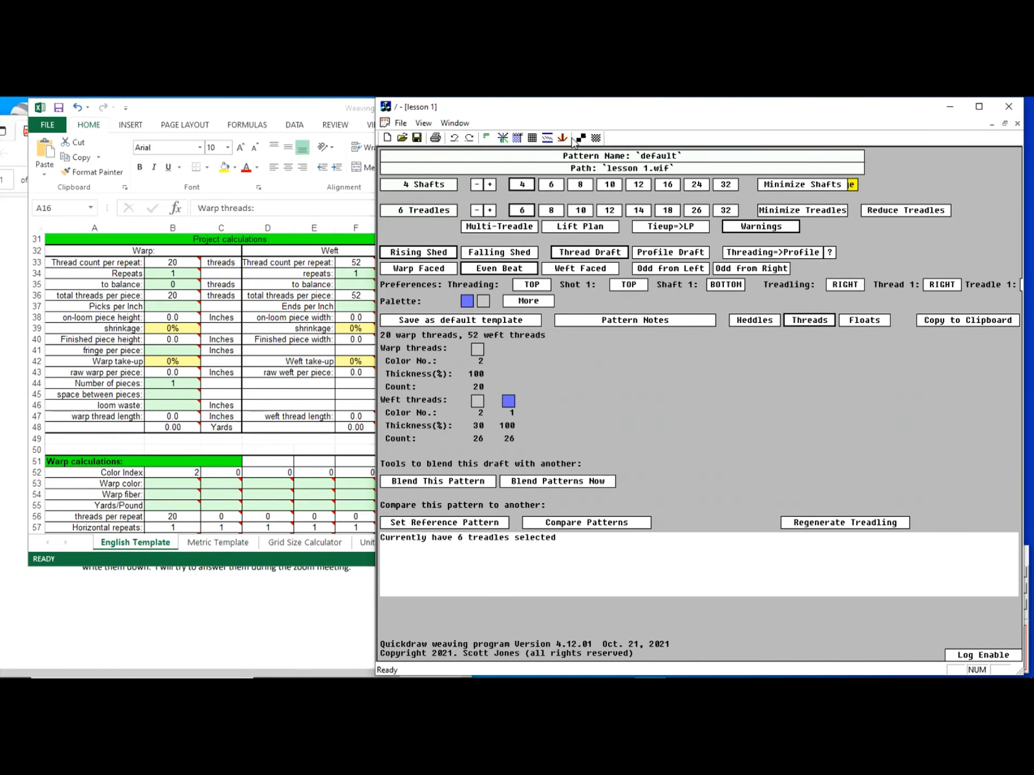
click(563, 138)
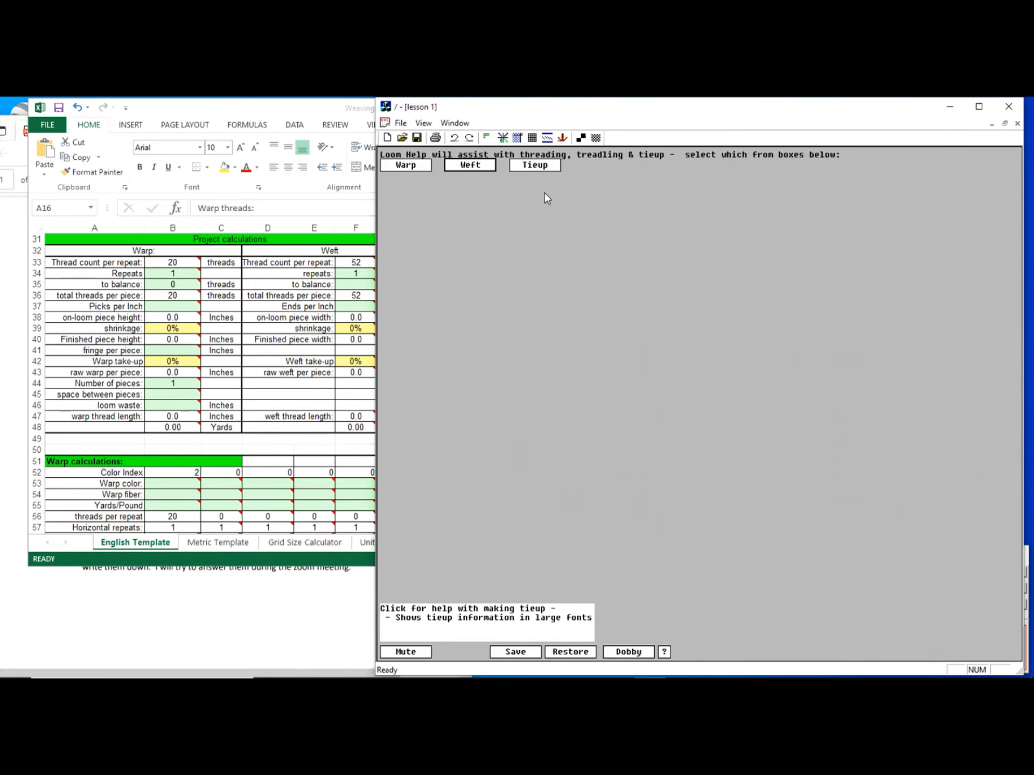
click(406, 165)
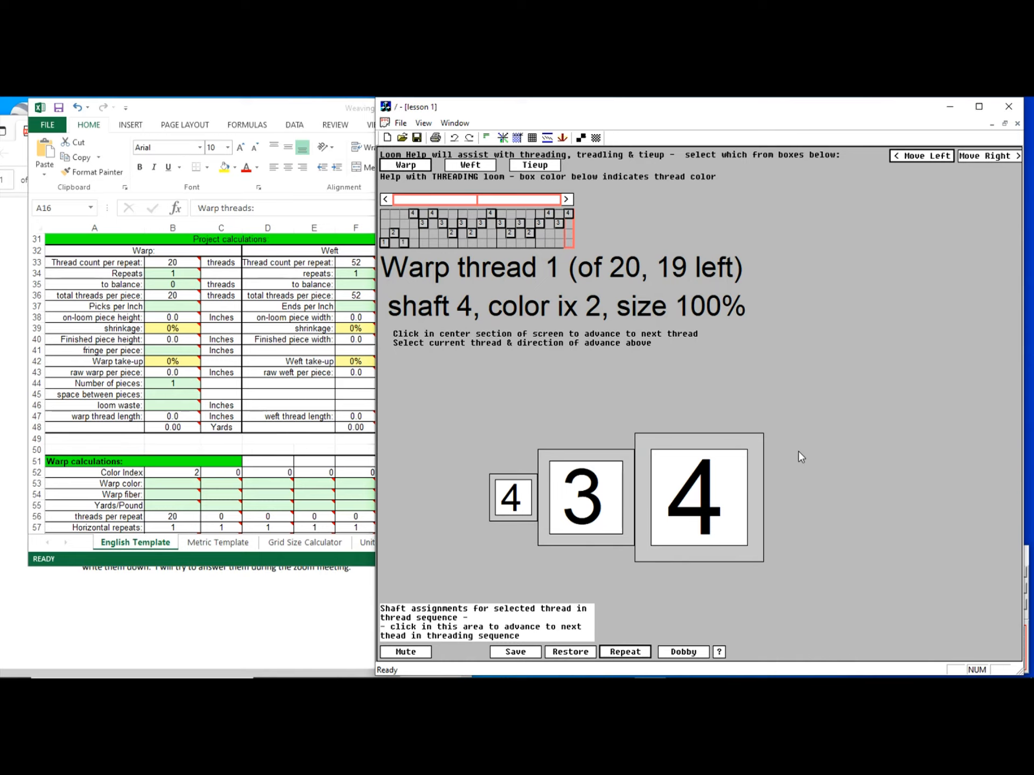
click(881, 491)
click(881, 491)
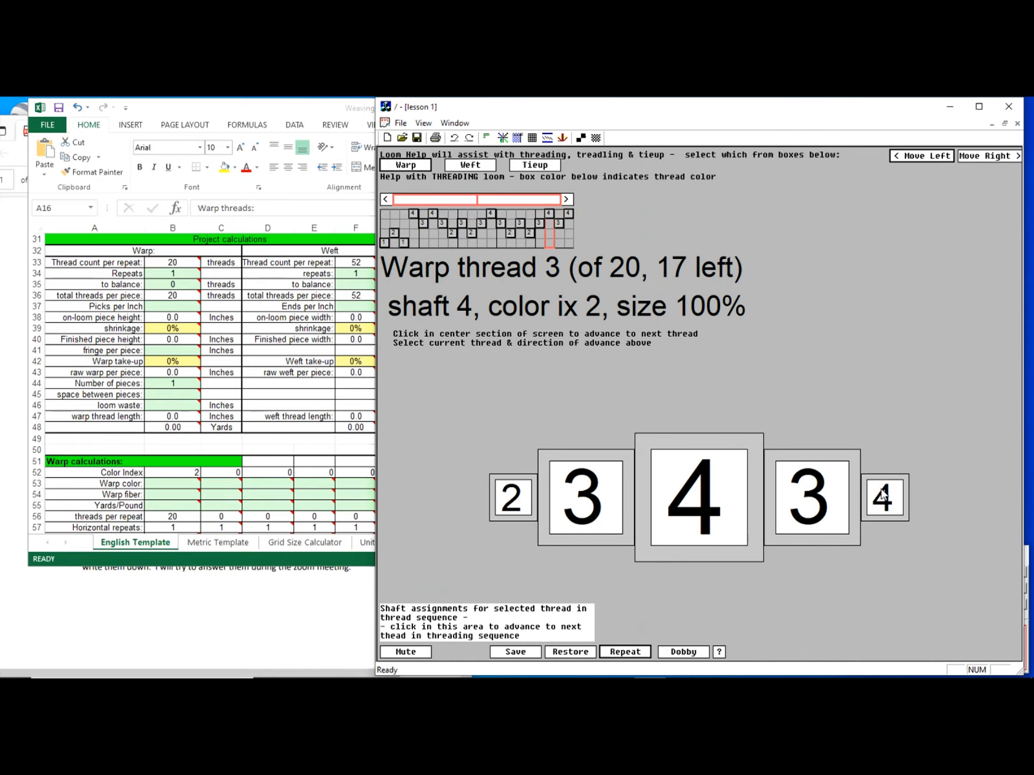
click(882, 495)
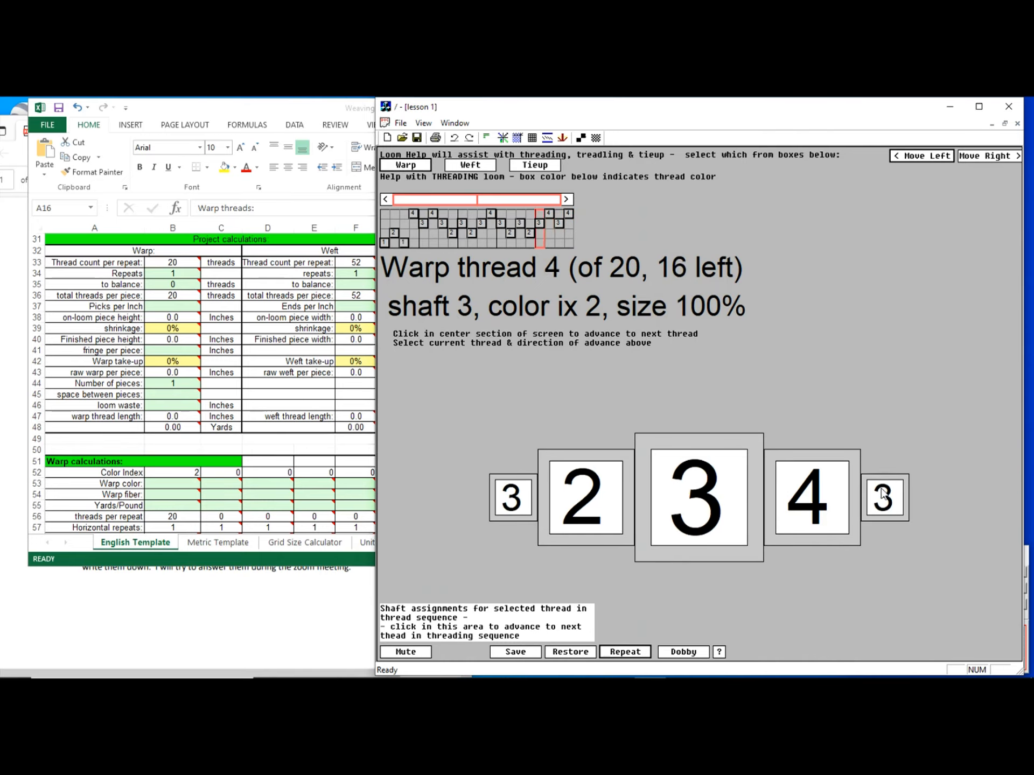
click(880, 494)
click(879, 496)
click(876, 496)
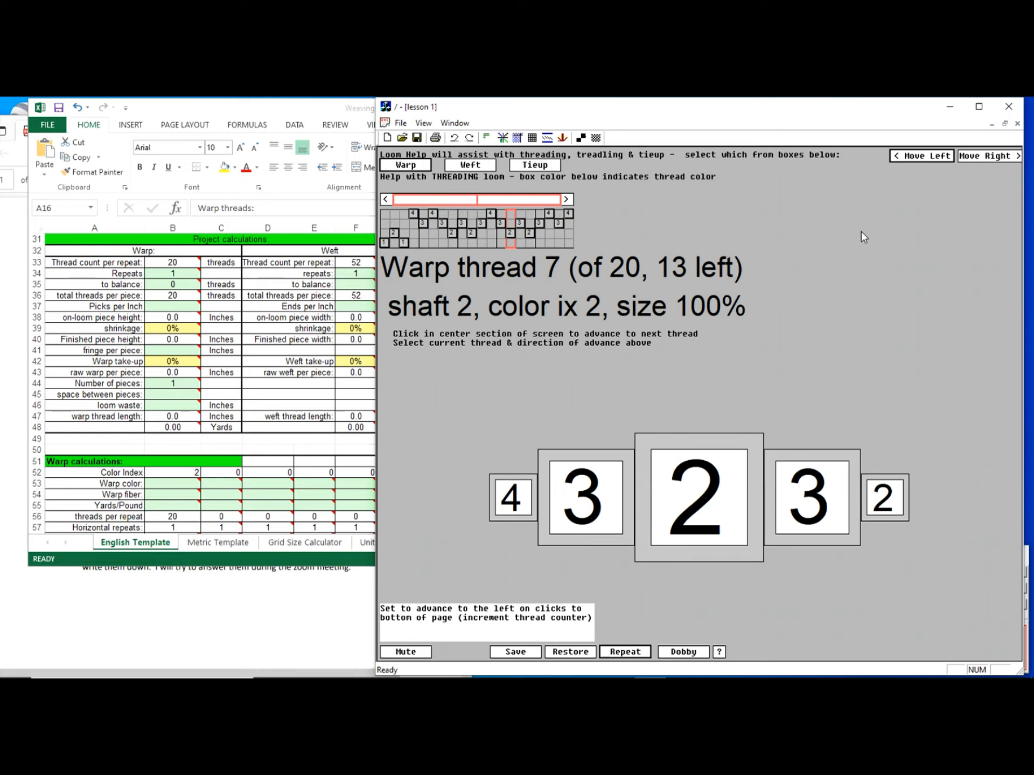
View the tie-up by shaft in Loom Help, and advance through the weft treadling to shot 4
click(543, 169)
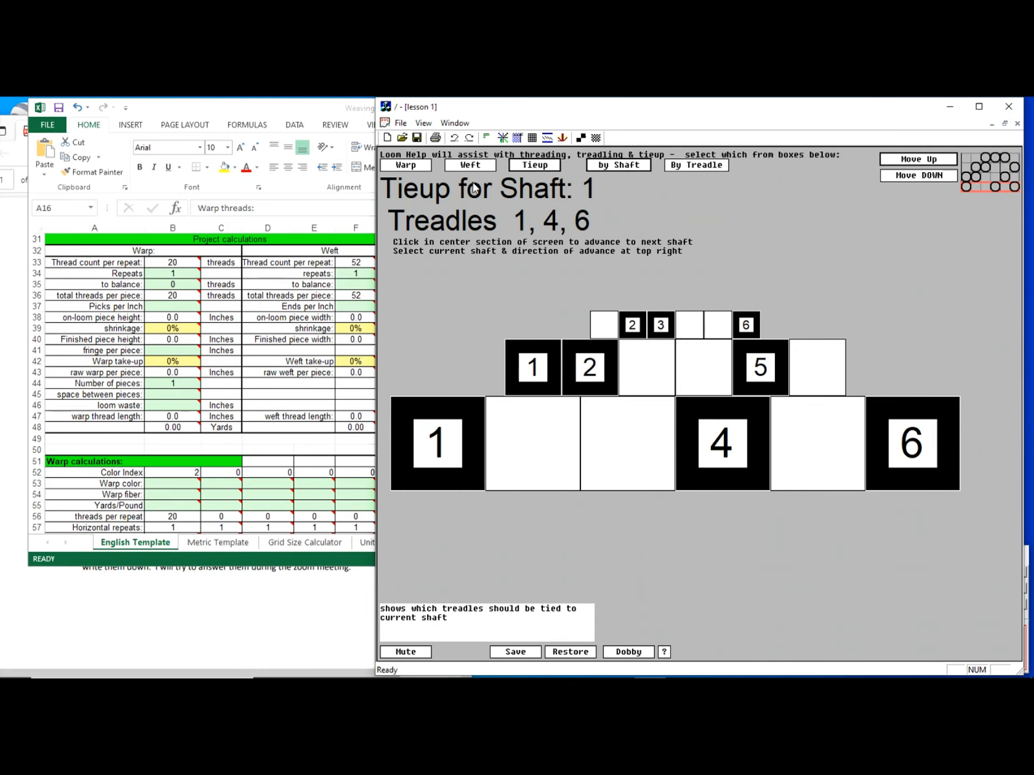
click(470, 165)
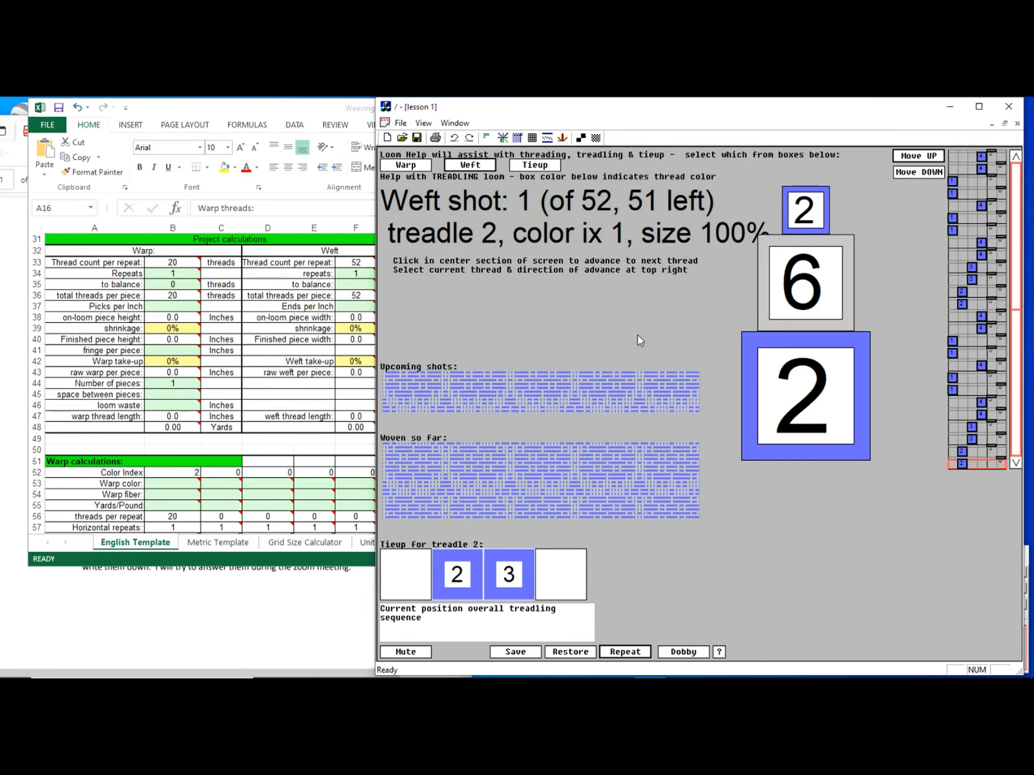
click(746, 522)
click(746, 521)
click(746, 521)
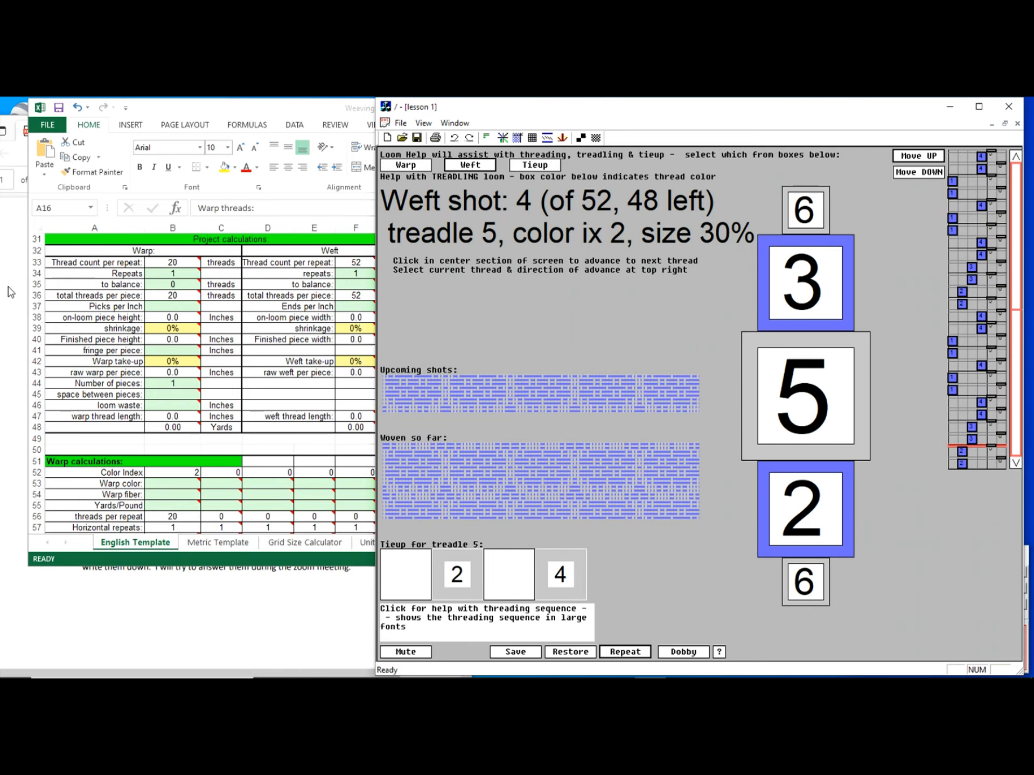
Check the exercise worksheet PDF and return to Loom Help's weft treadling at shot 5
mouse_move(151, 676)
click(302, 673)
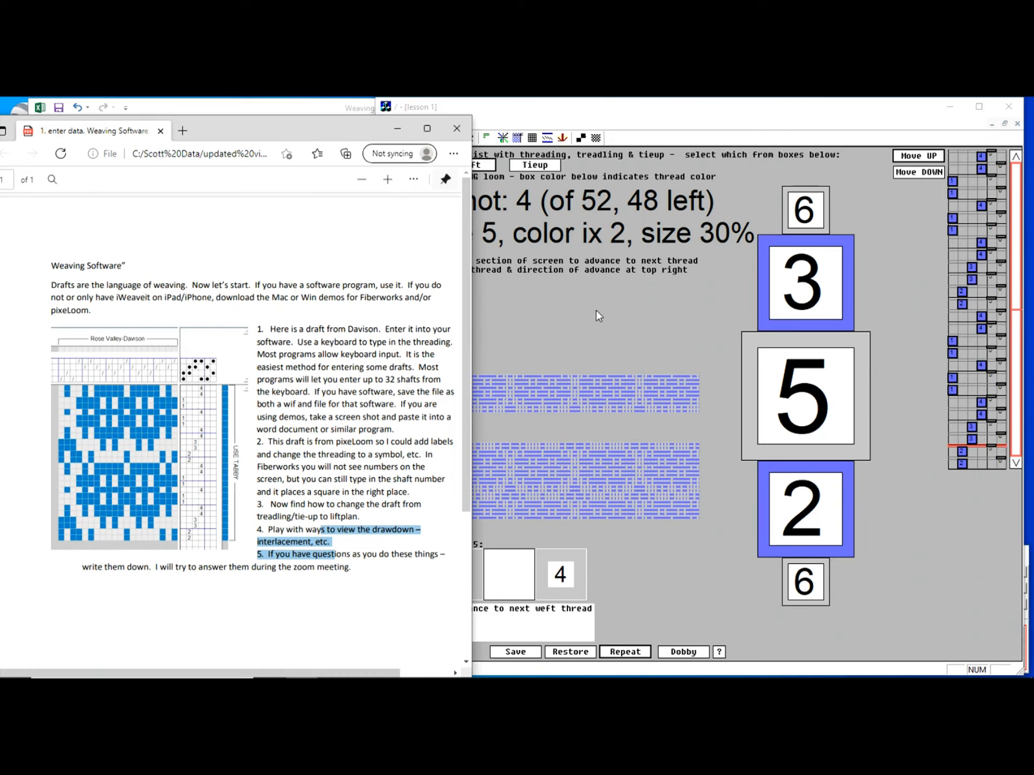
click(661, 333)
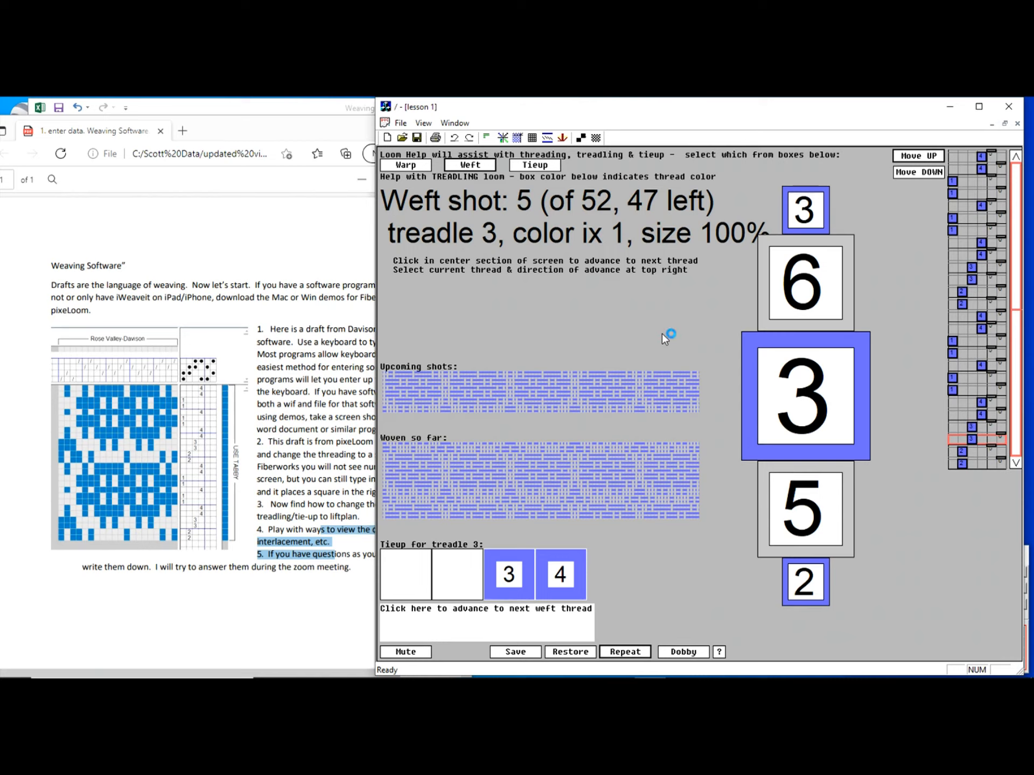